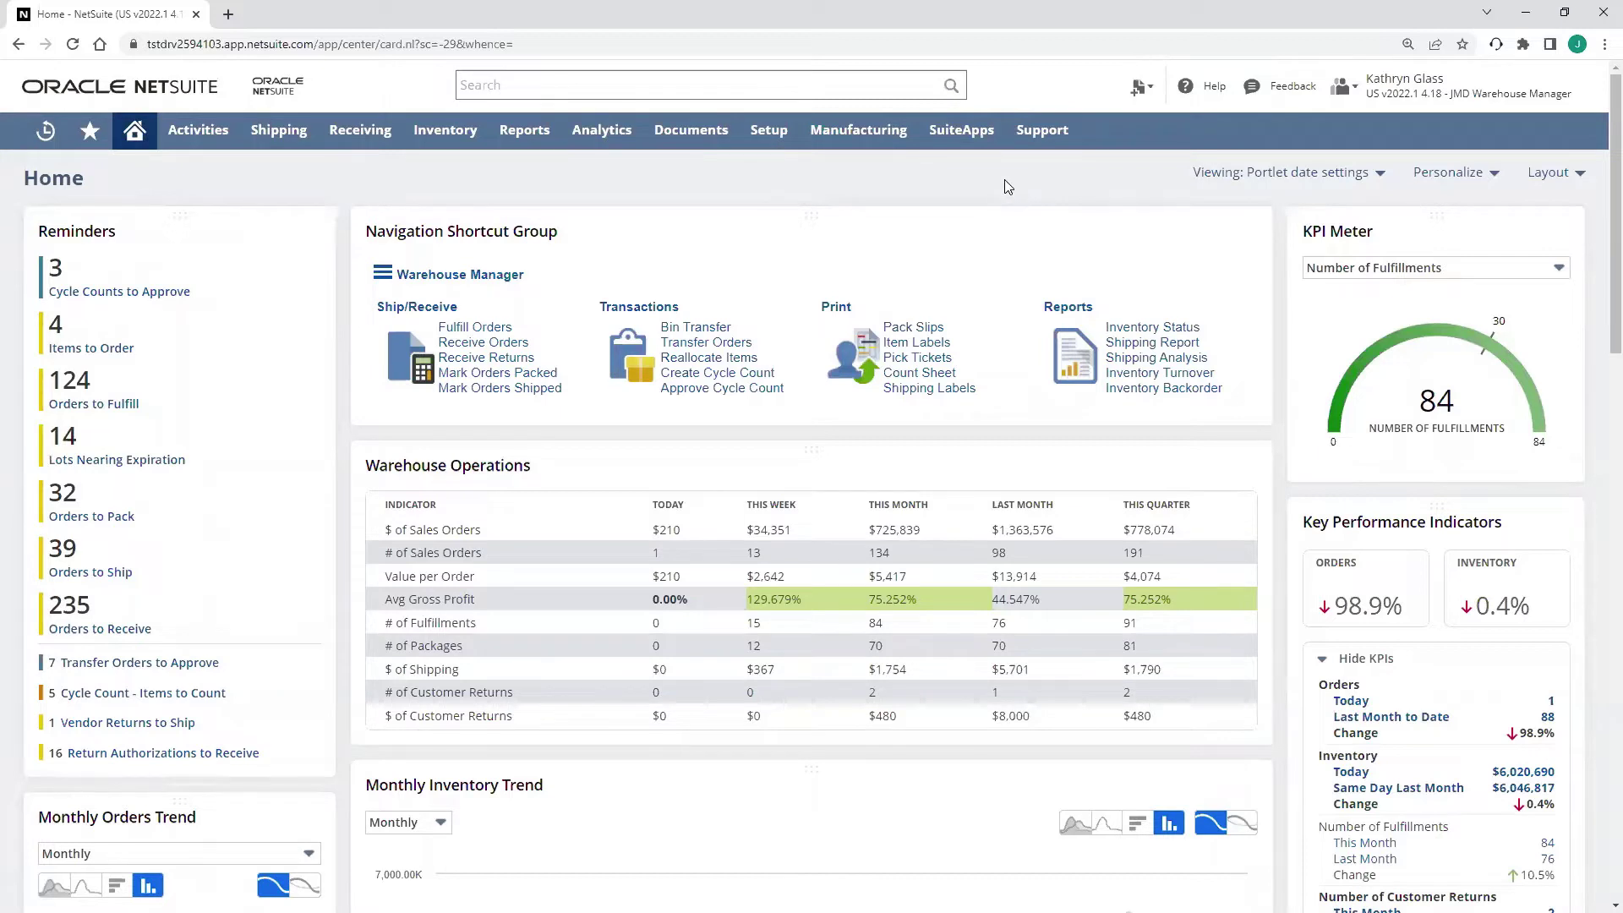
{"action": "left_click", "coordinate": [439, 274]}
{"action": "left_click", "coordinate": [423, 347]}
{"action": "scroll", "coordinate": [1230, 397], "scroll_direction": "down", "scroll_amount": 1}
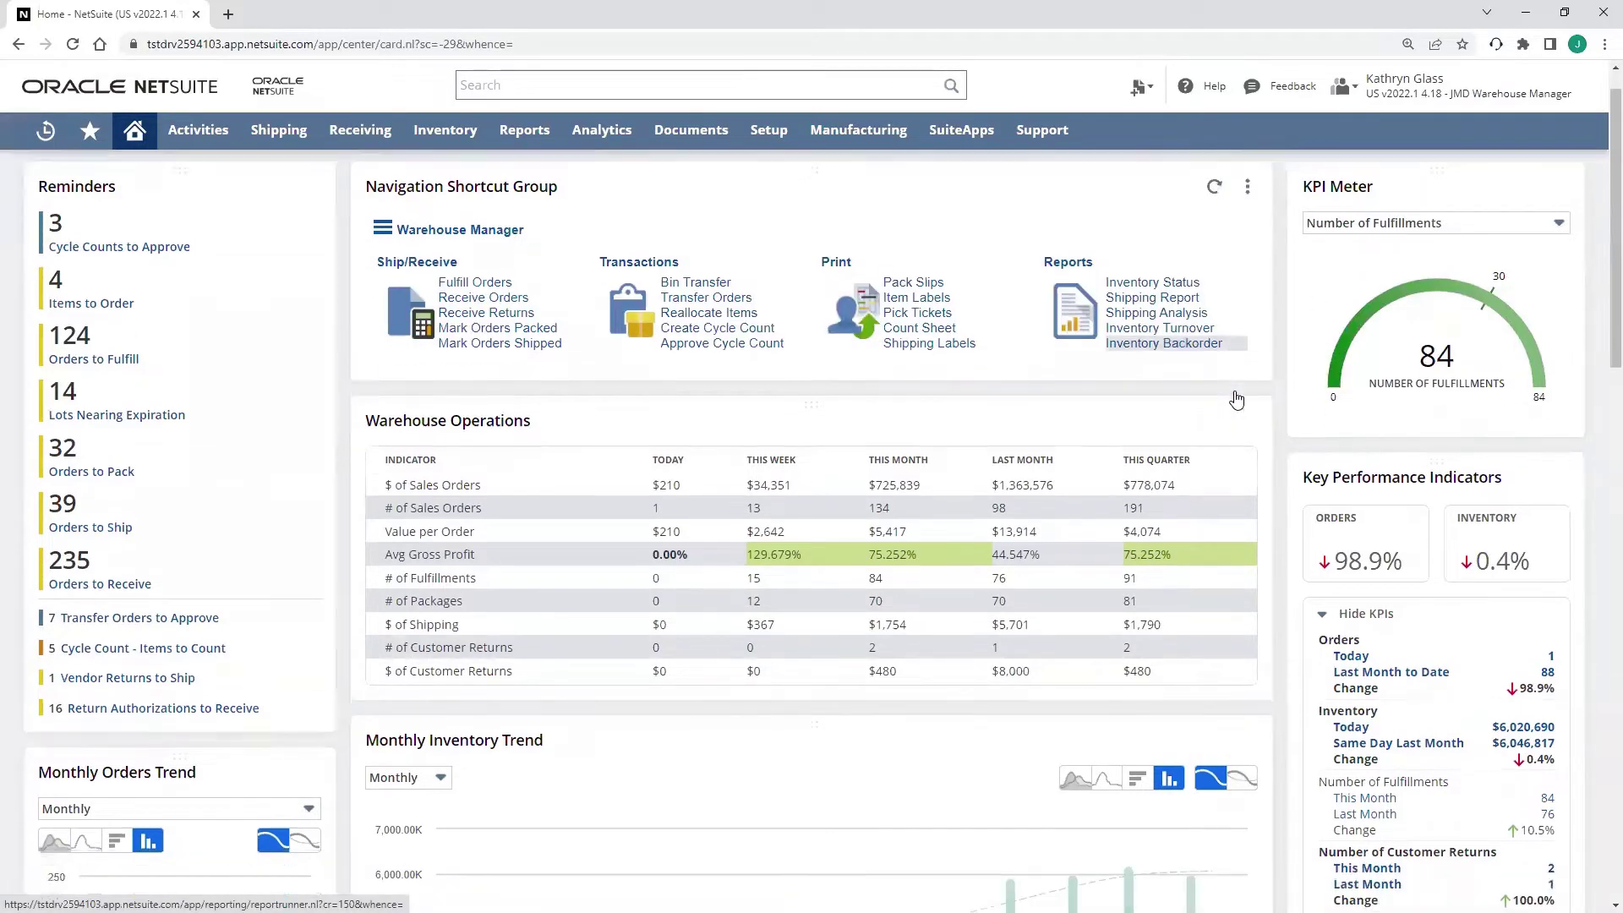
{"action": "scroll", "coordinate": [1235, 397], "scroll_direction": "down", "scroll_amount": 1}
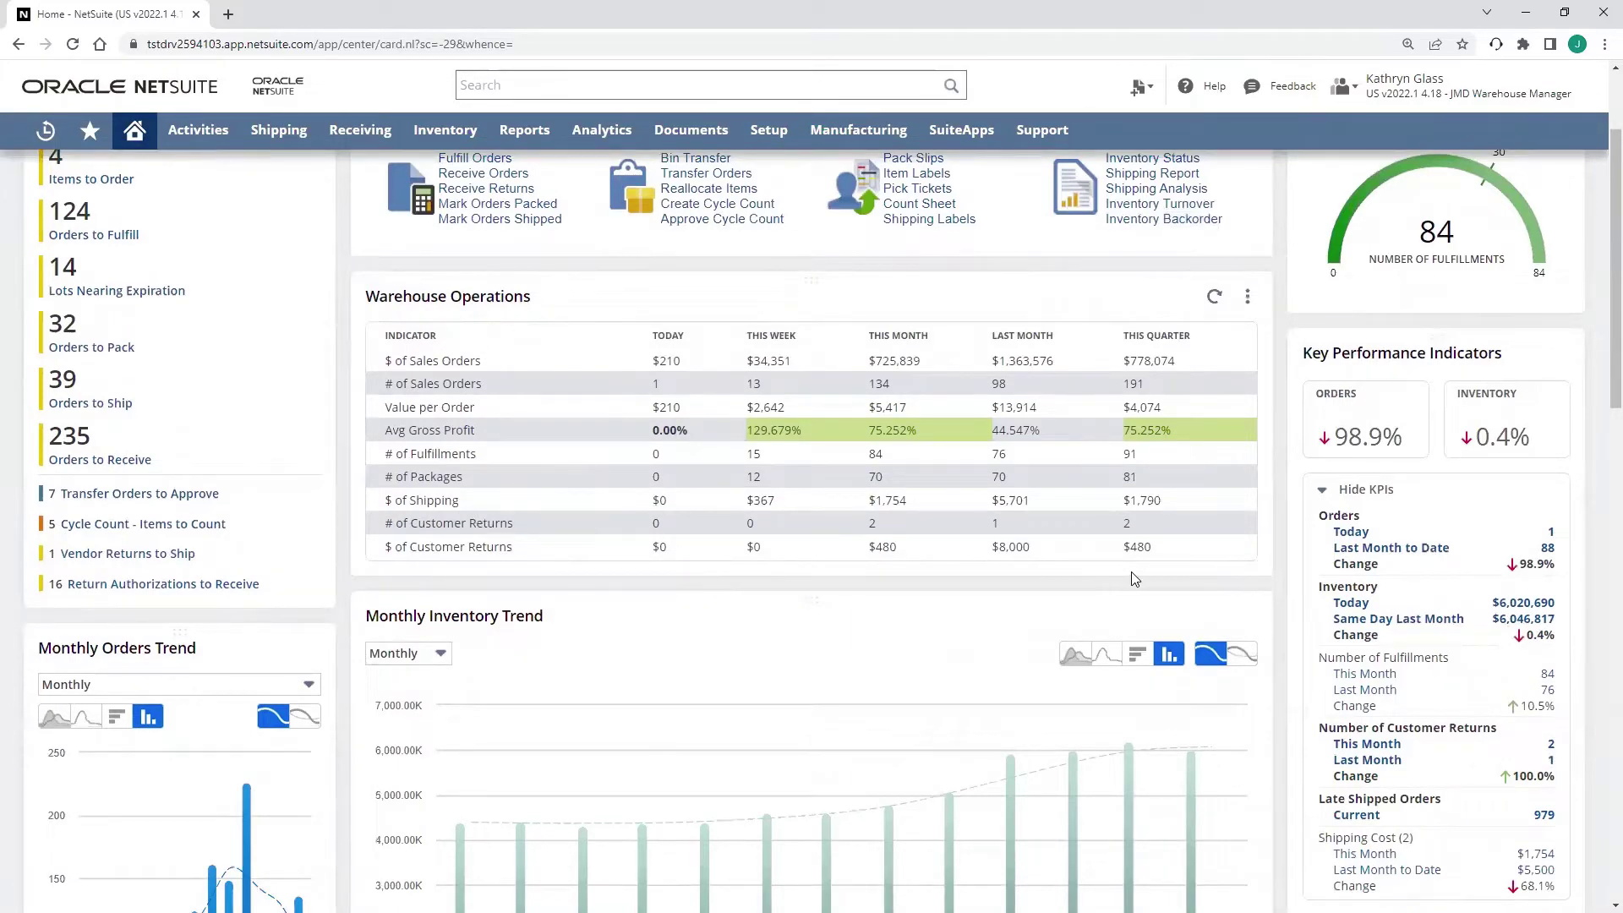
{"action": "scroll", "coordinate": [1133, 579], "scroll_direction": "down", "scroll_amount": 2}
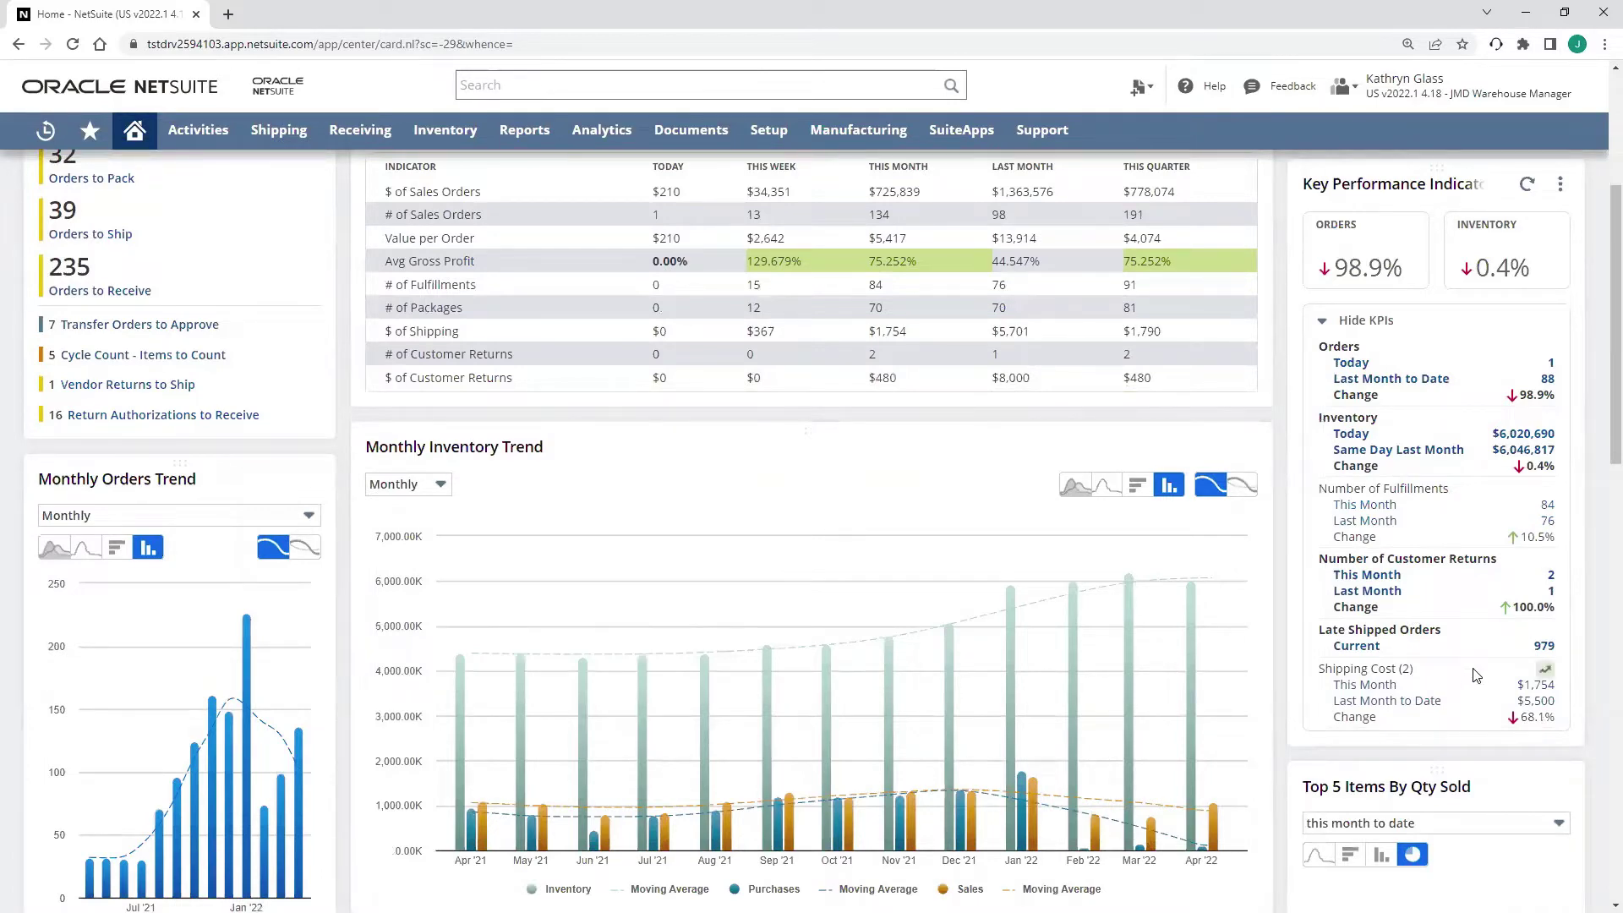
{"action": "scroll", "coordinate": [958, 610], "scroll_direction": "up", "scroll_amount": 4}
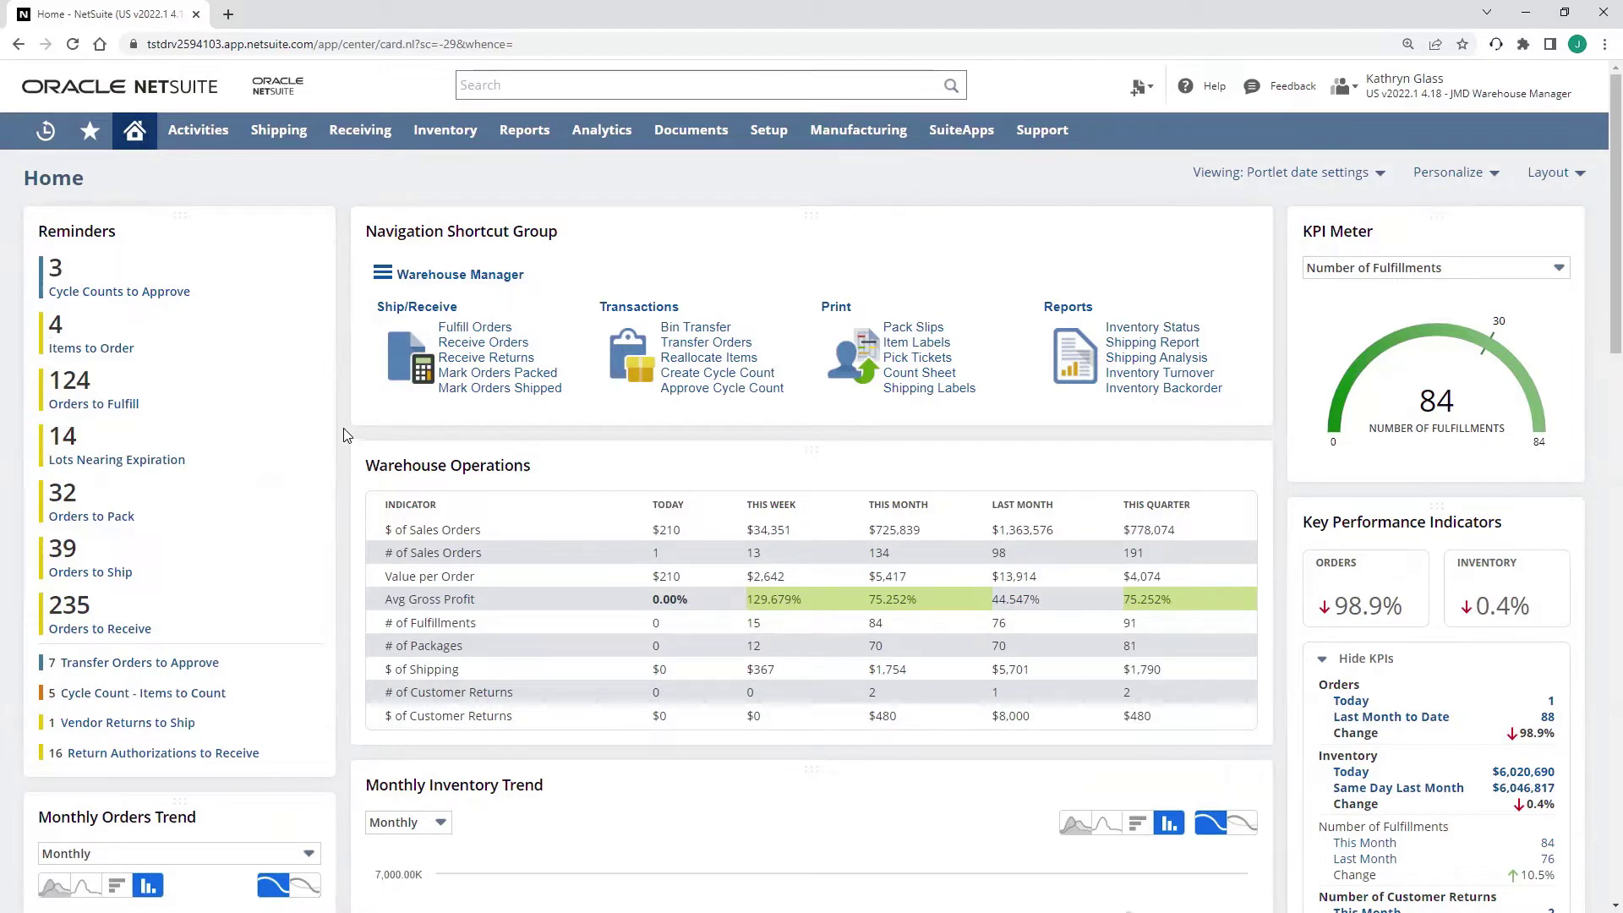
Step: Open Orders to Fulfill in a new tab, keeping All Items Fully Committed and shipment status Picked
{"action": "middle_click", "coordinate": [93, 403]}
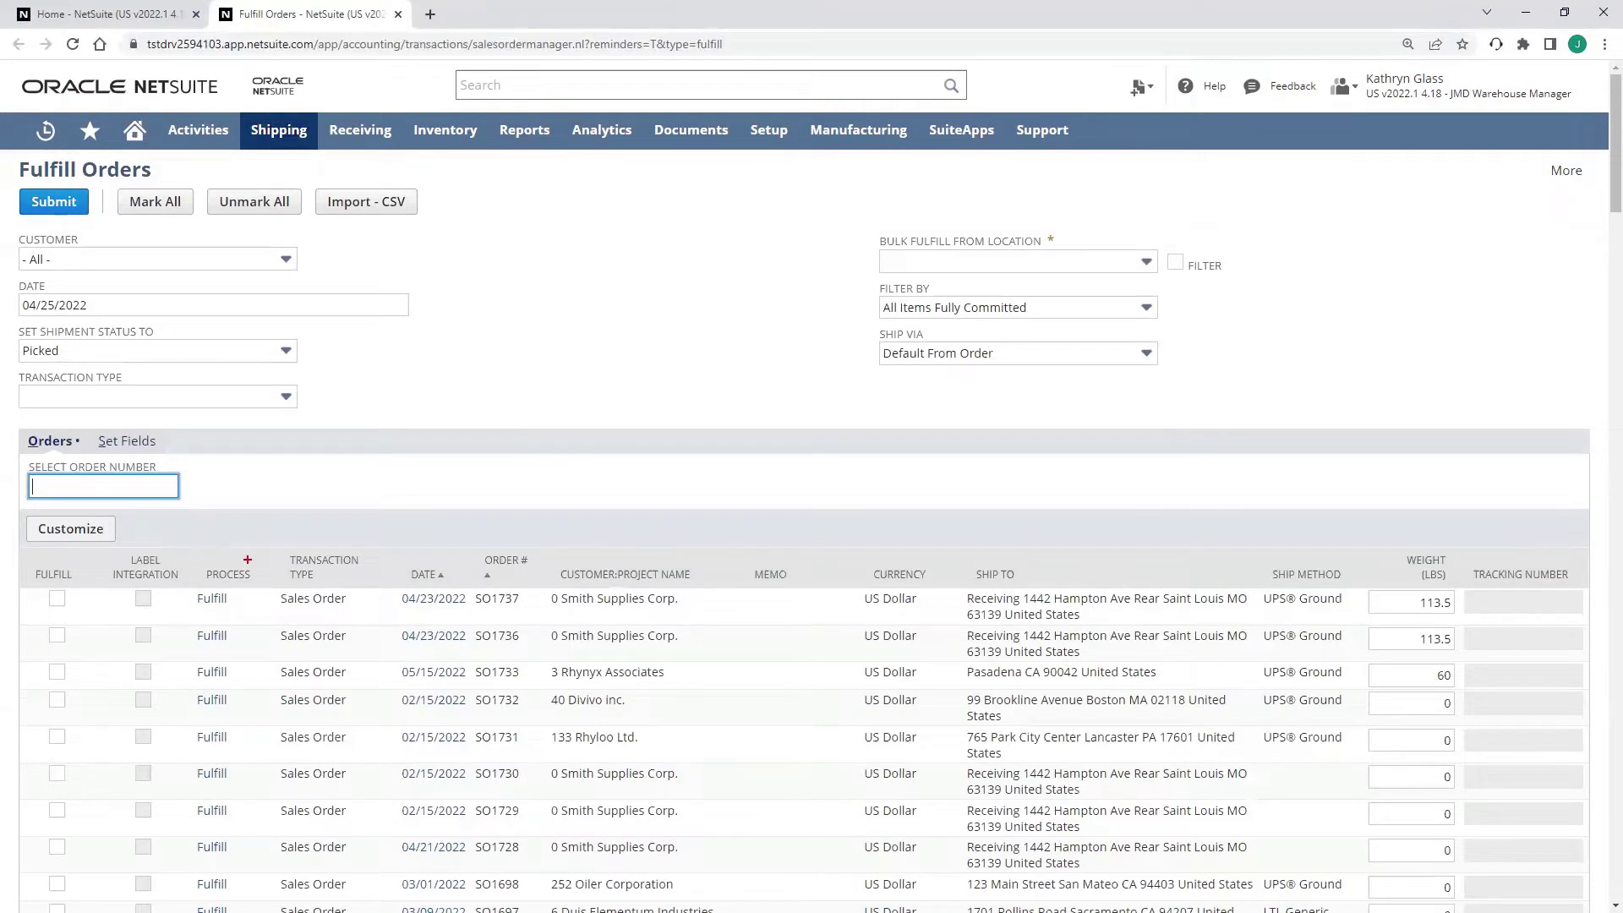
{"action": "left_click_drag", "start_coordinate": [485, 545], "coordinate": [486, 380]}
{"action": "left_click", "coordinate": [1065, 307]}
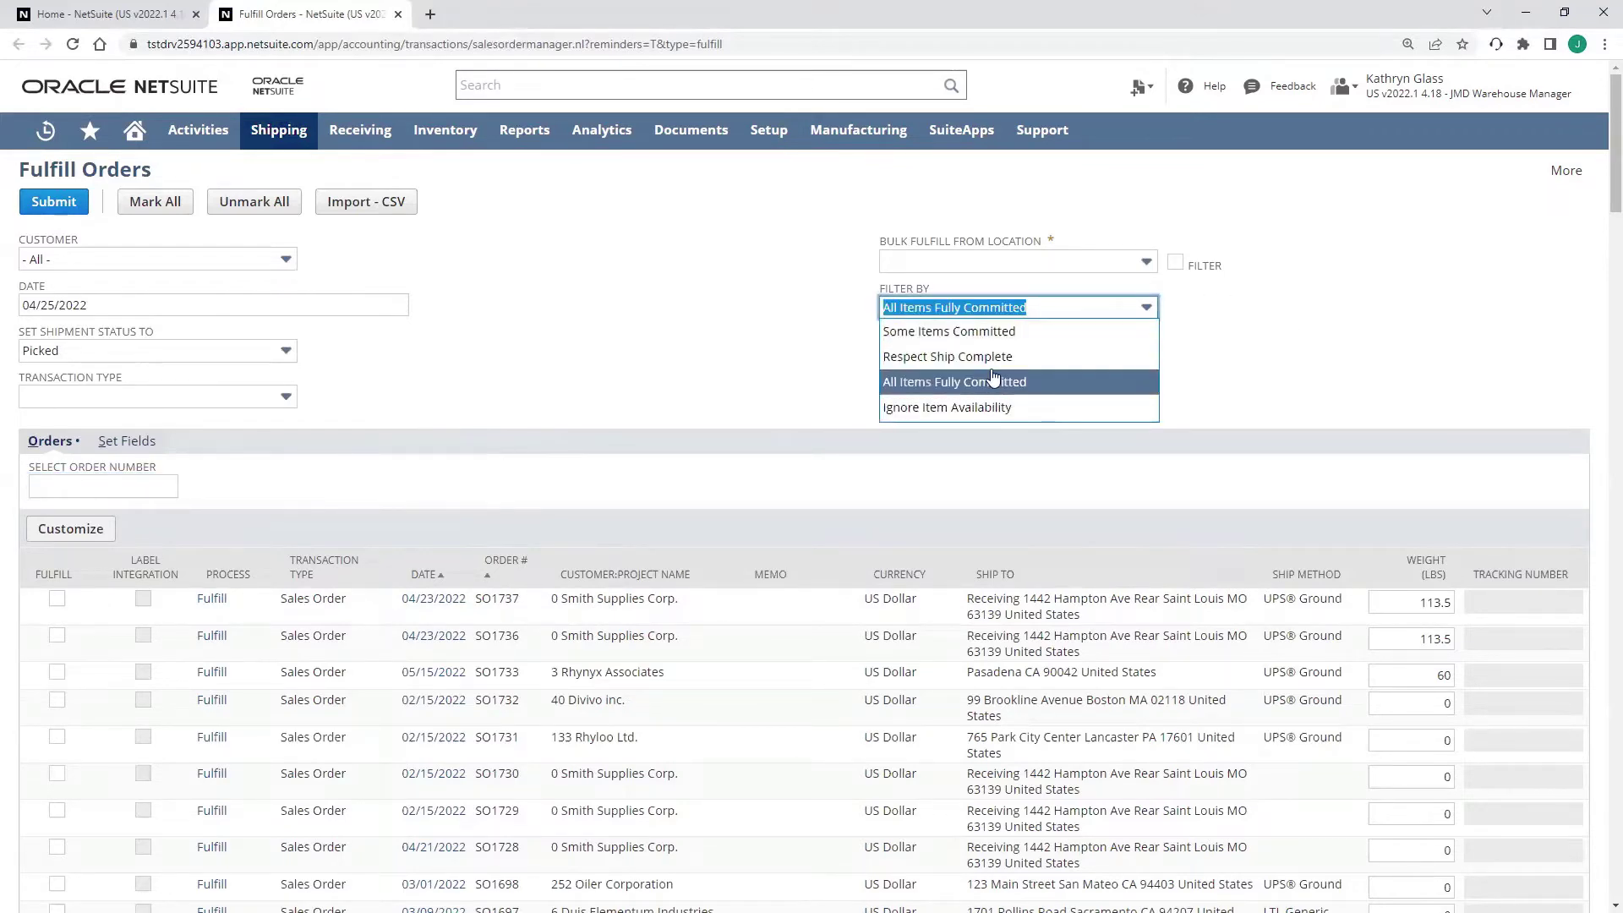
{"action": "left_click", "coordinate": [928, 387]}
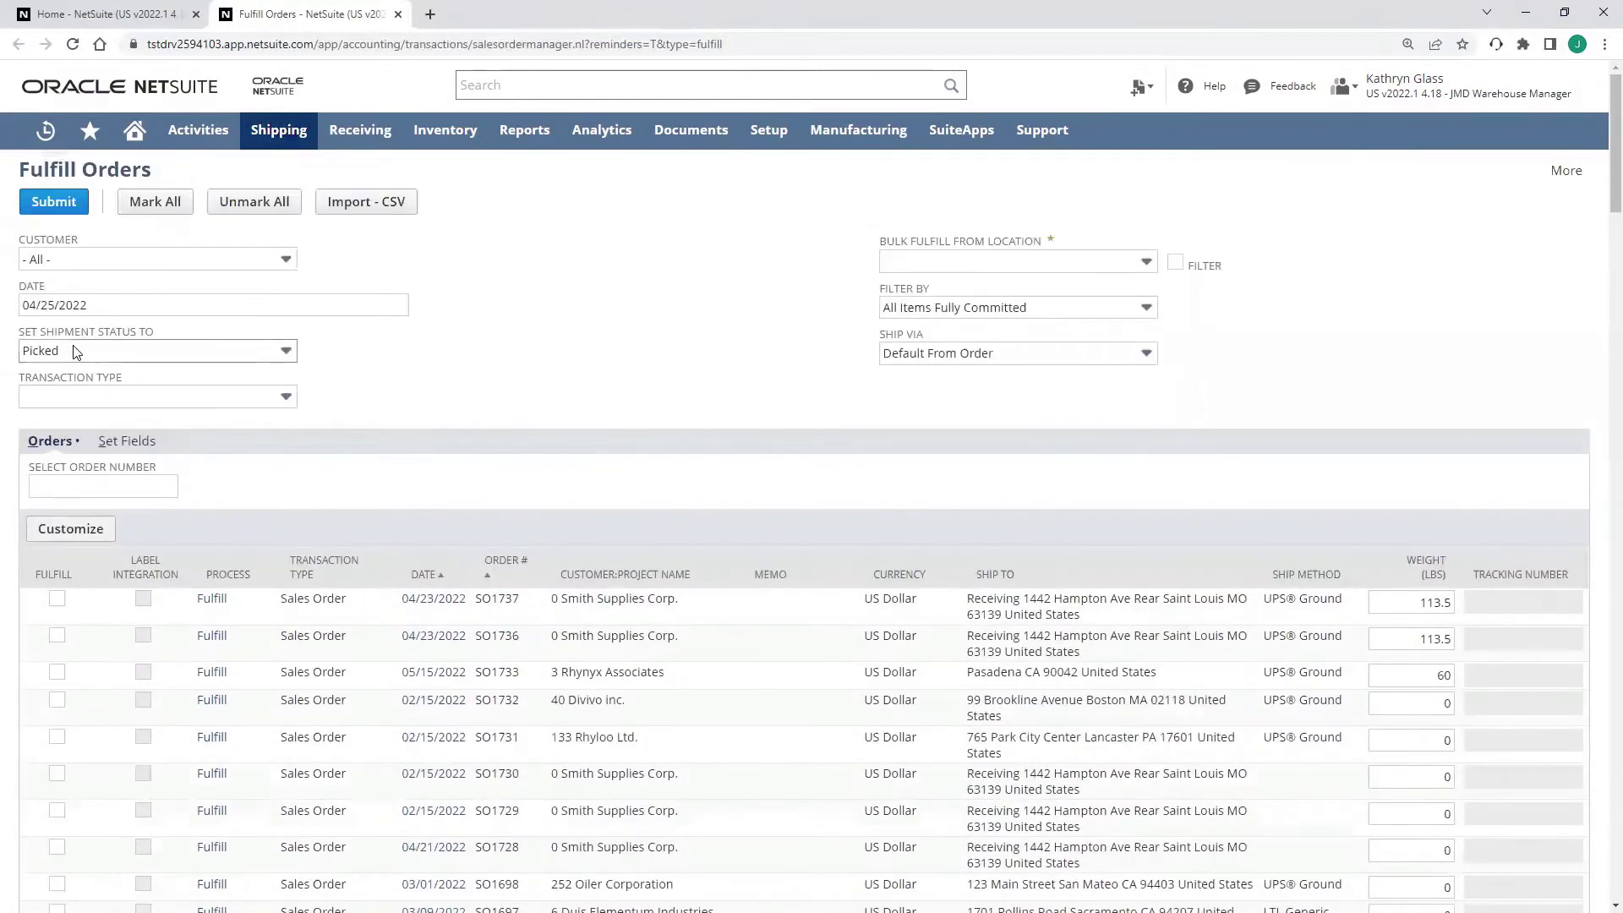
{"action": "left_click", "coordinate": [76, 351]}
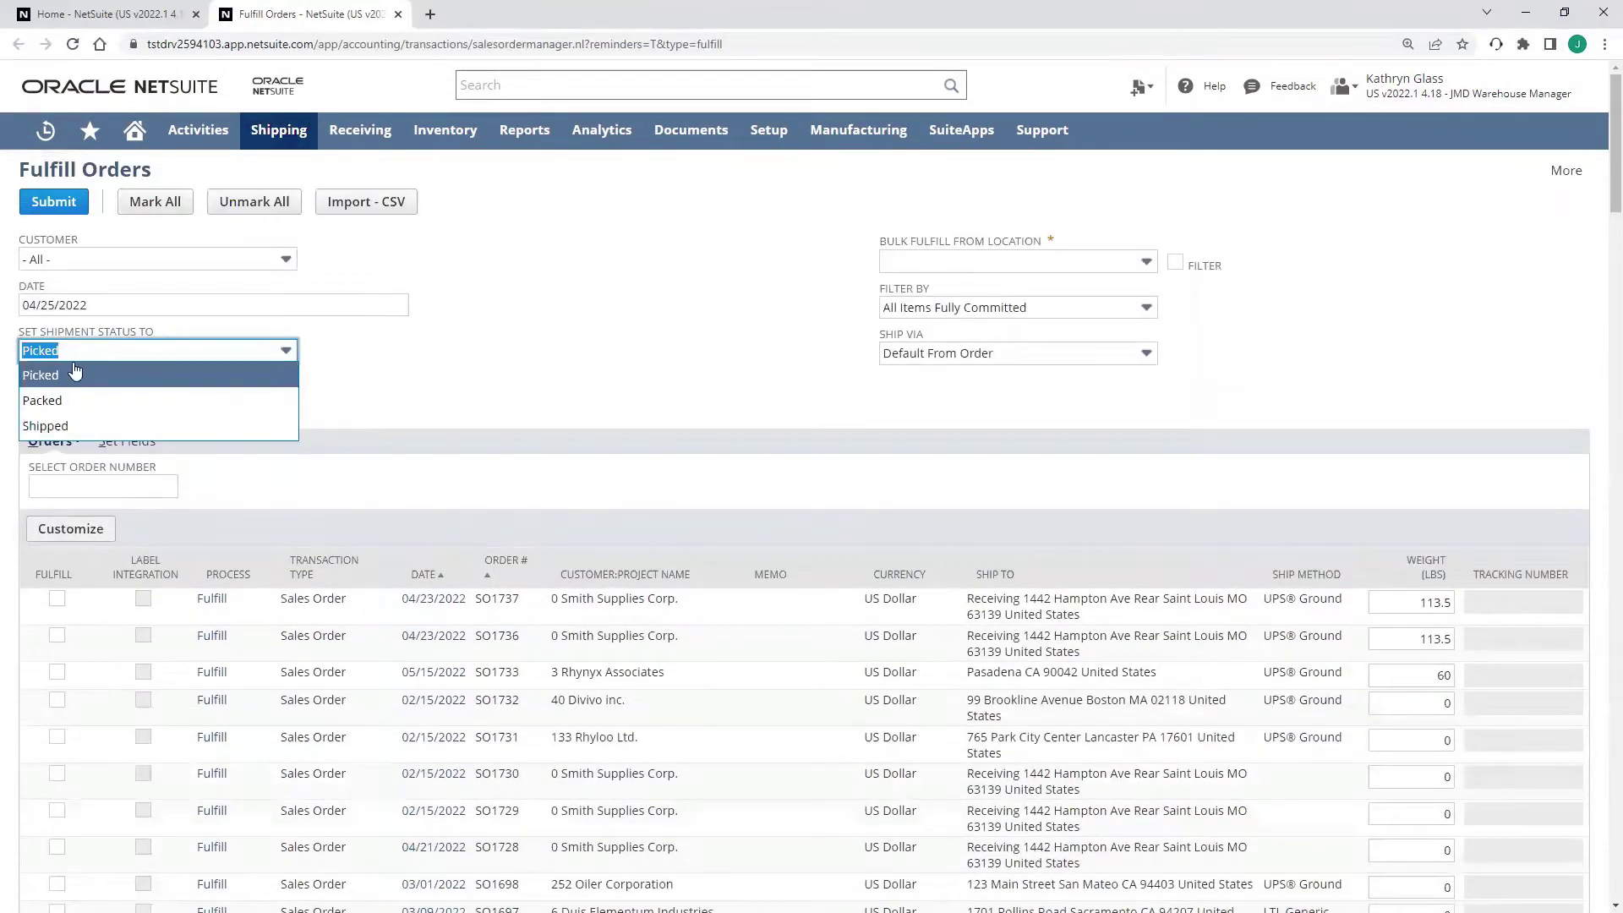
{"action": "left_click", "coordinate": [75, 372]}
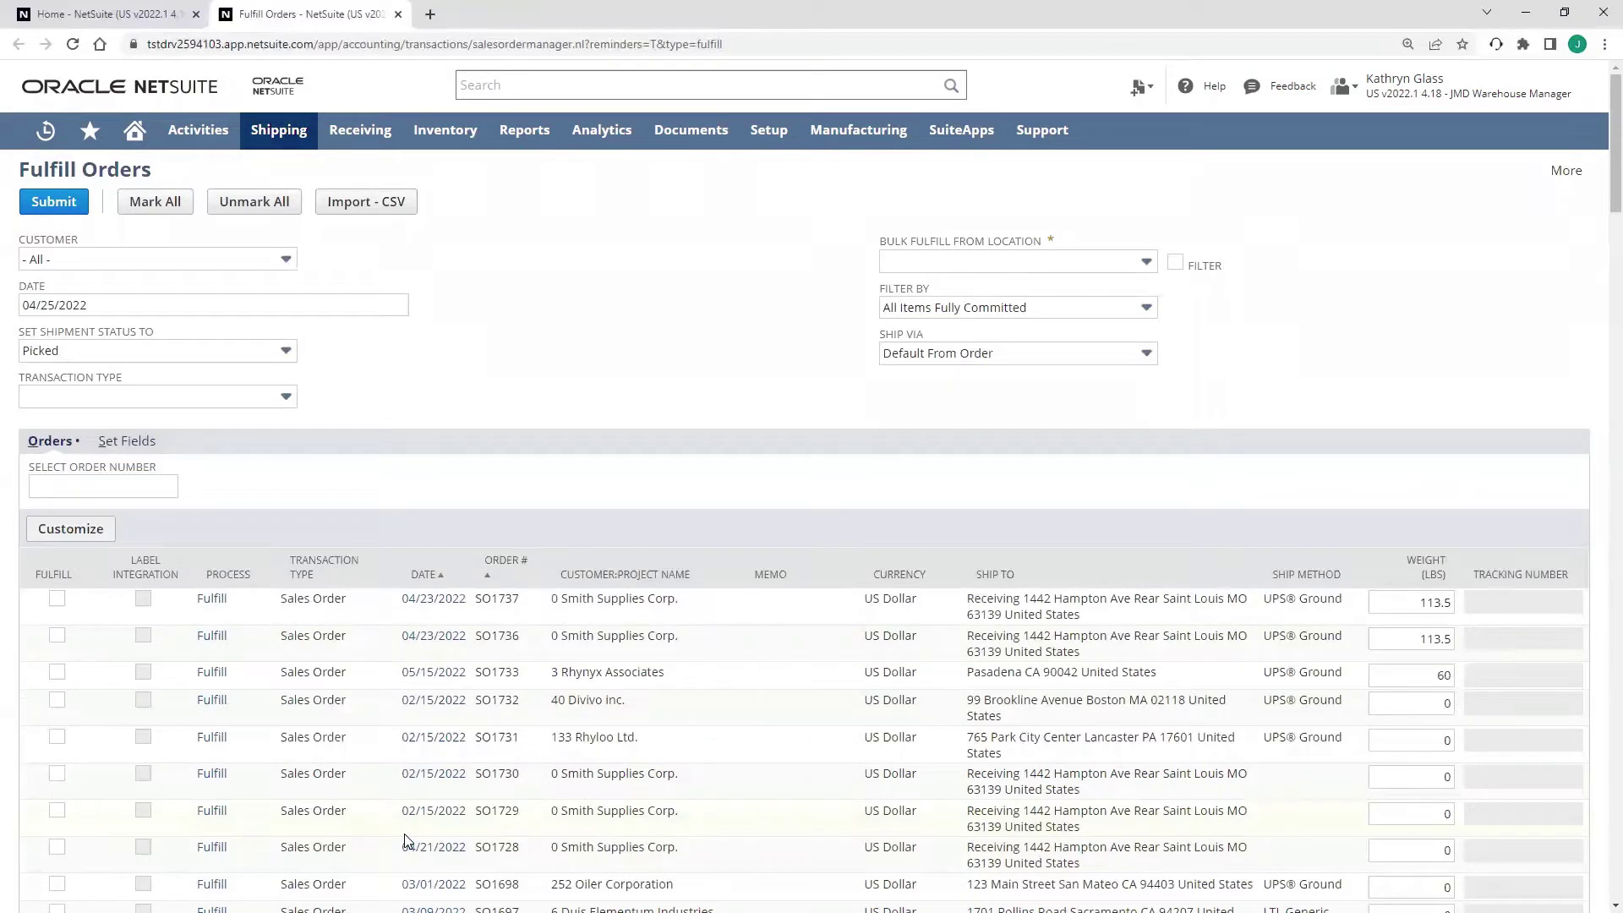
Step: Open sales order SO1737 in its own tab and review its single SAF200 line
{"action": "middle_click", "coordinate": [427, 602]}
{"action": "key", "text": "ctrl+Tab"}
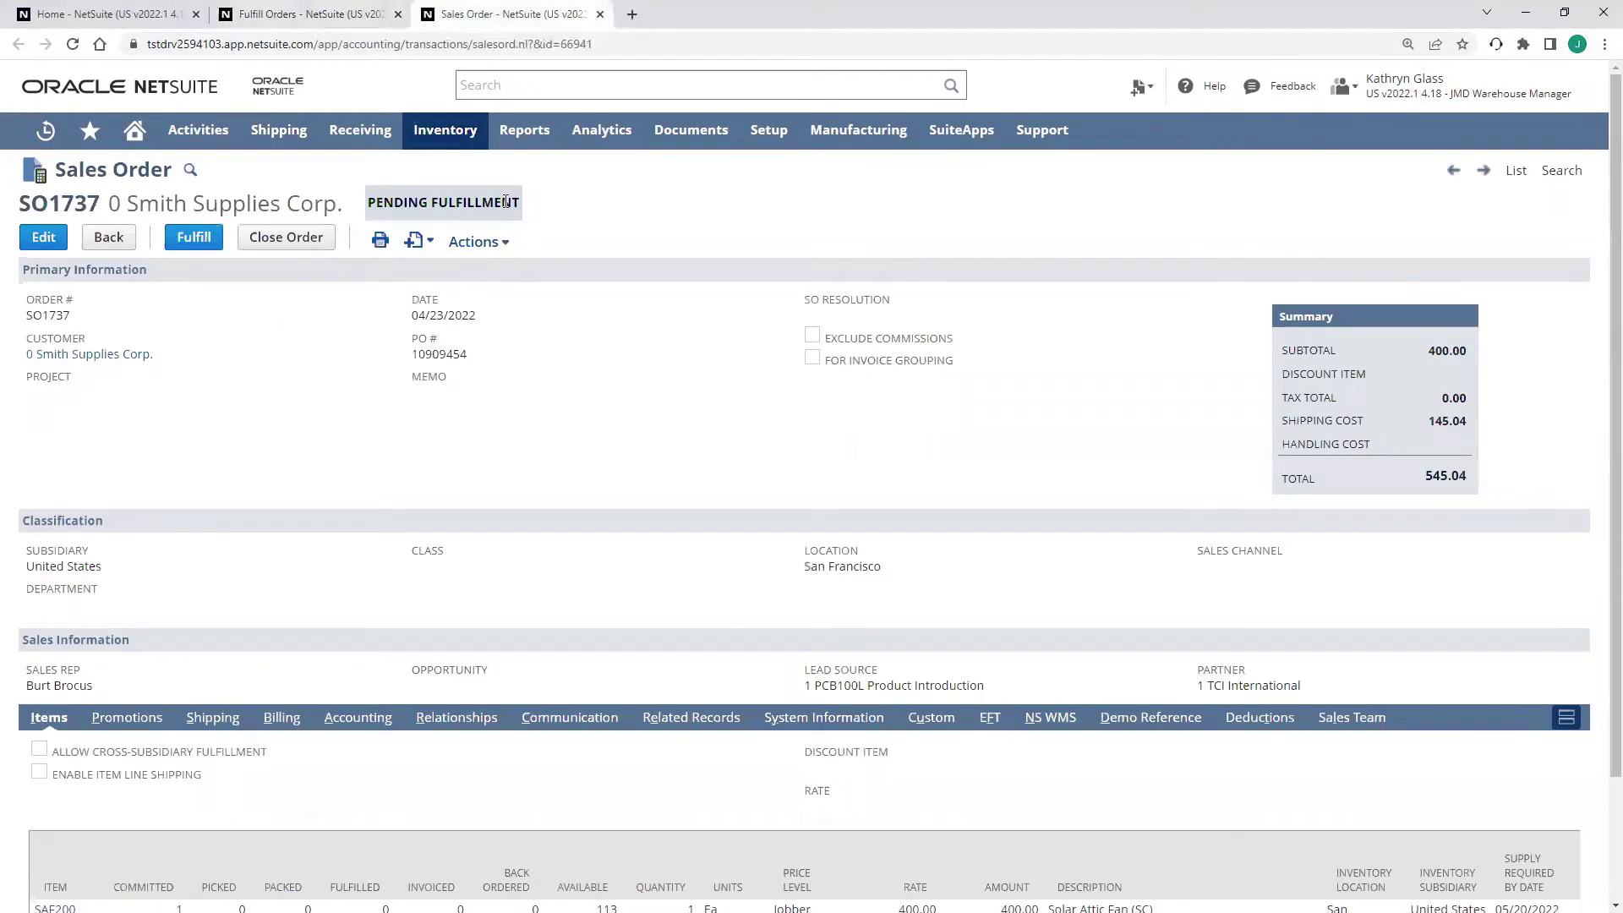
{"action": "scroll", "coordinate": [248, 792], "scroll_direction": "down", "scroll_amount": 2}
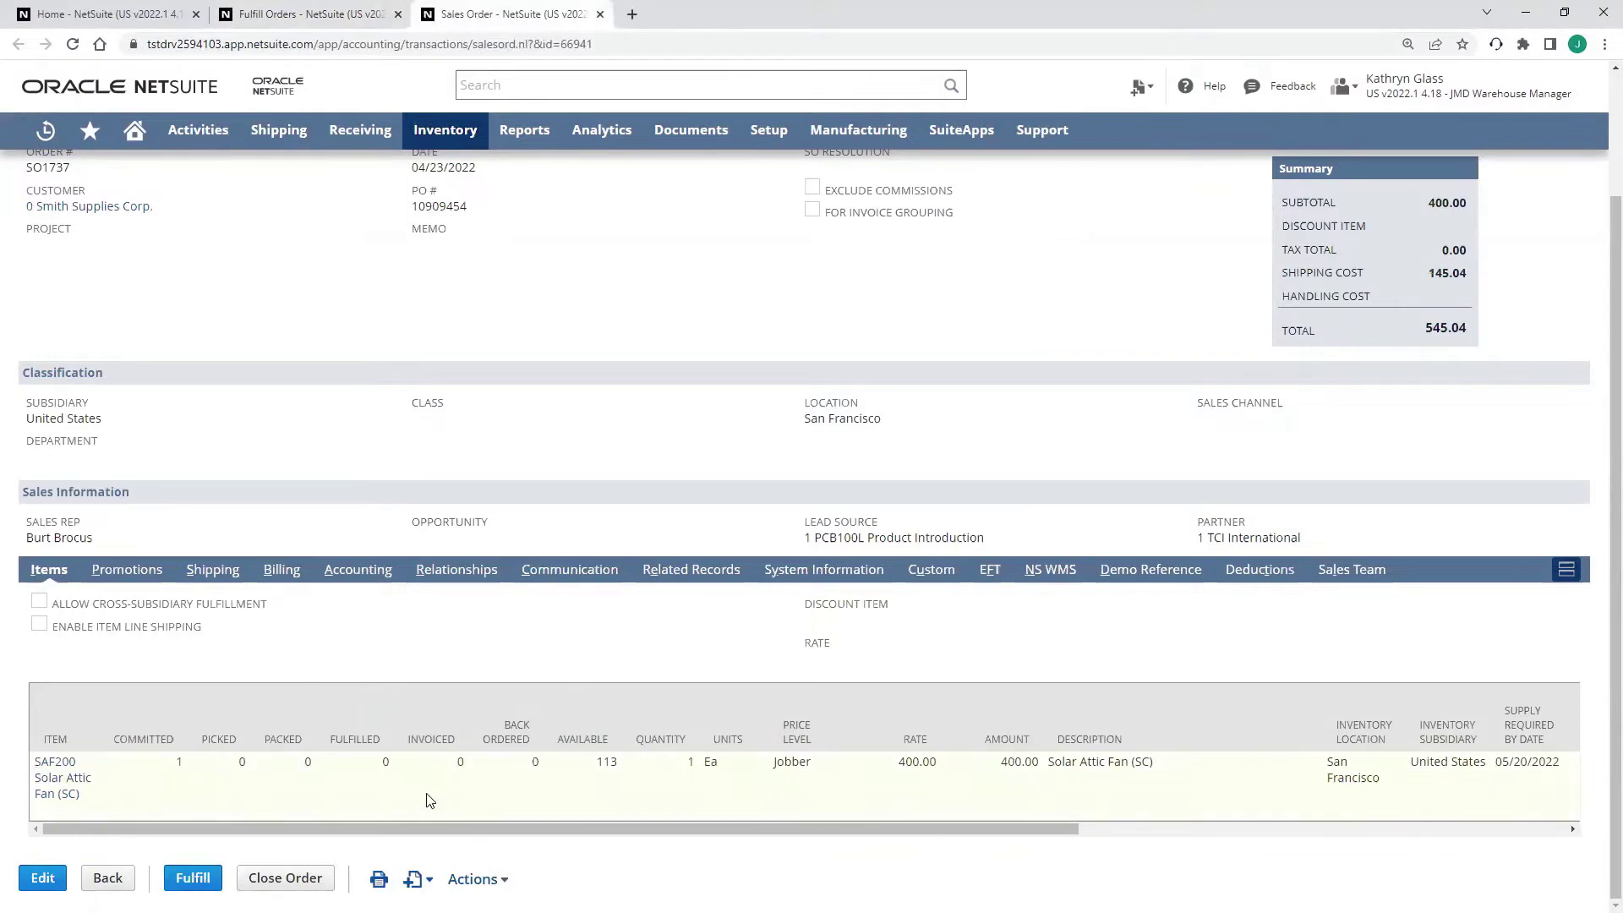
{"action": "scroll", "coordinate": [520, 662], "scroll_direction": "up", "scroll_amount": 2}
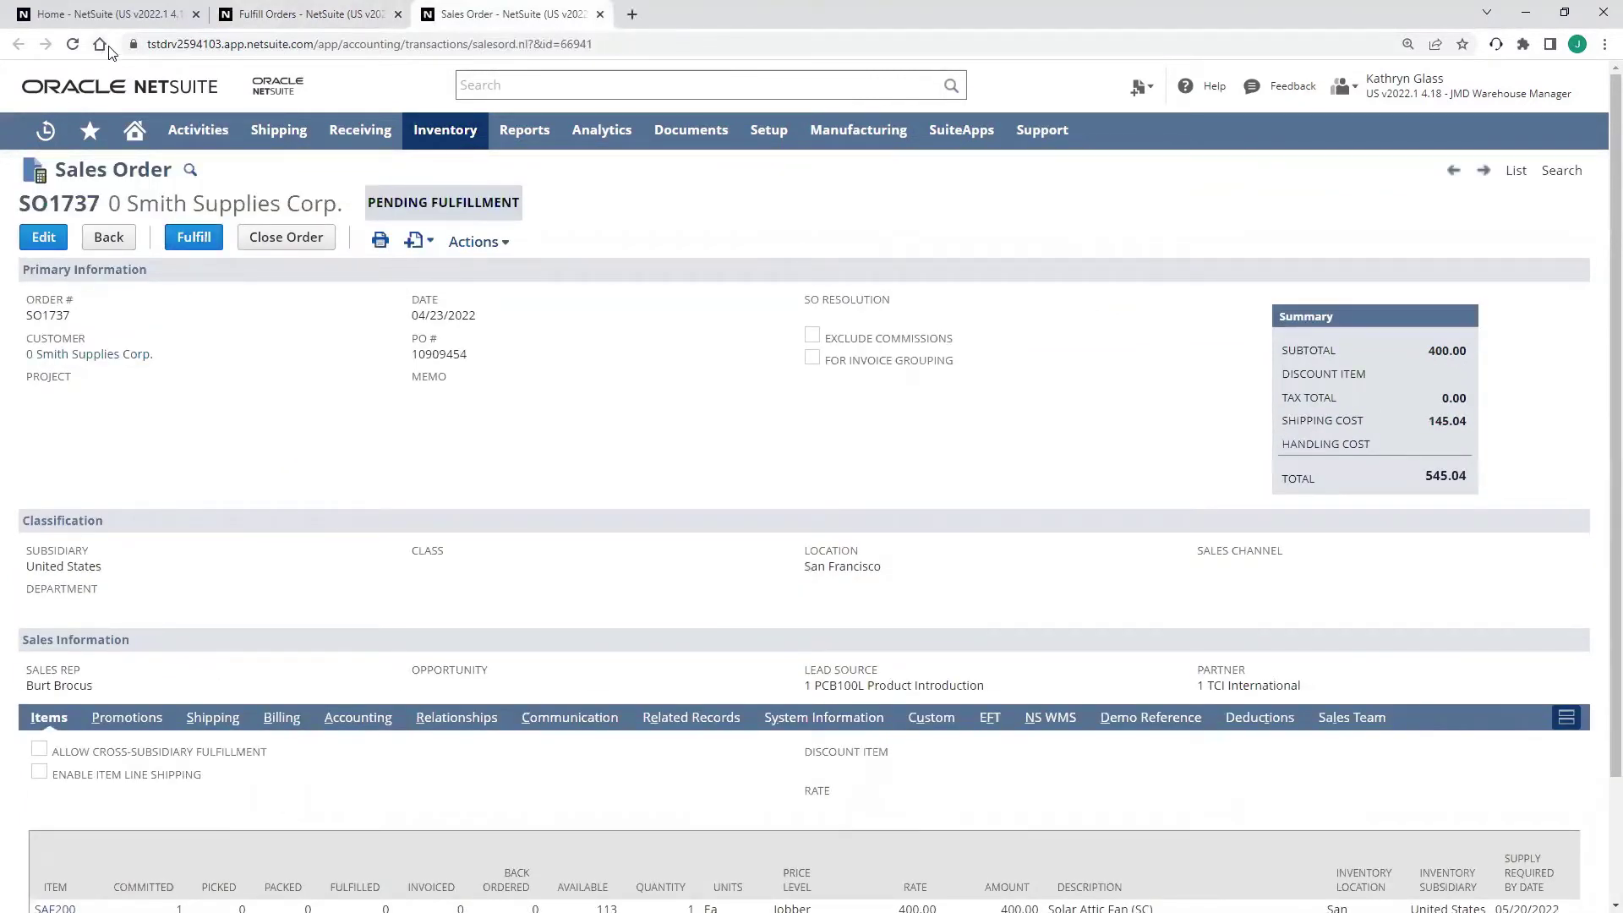
{"action": "left_click", "coordinate": [134, 17]}
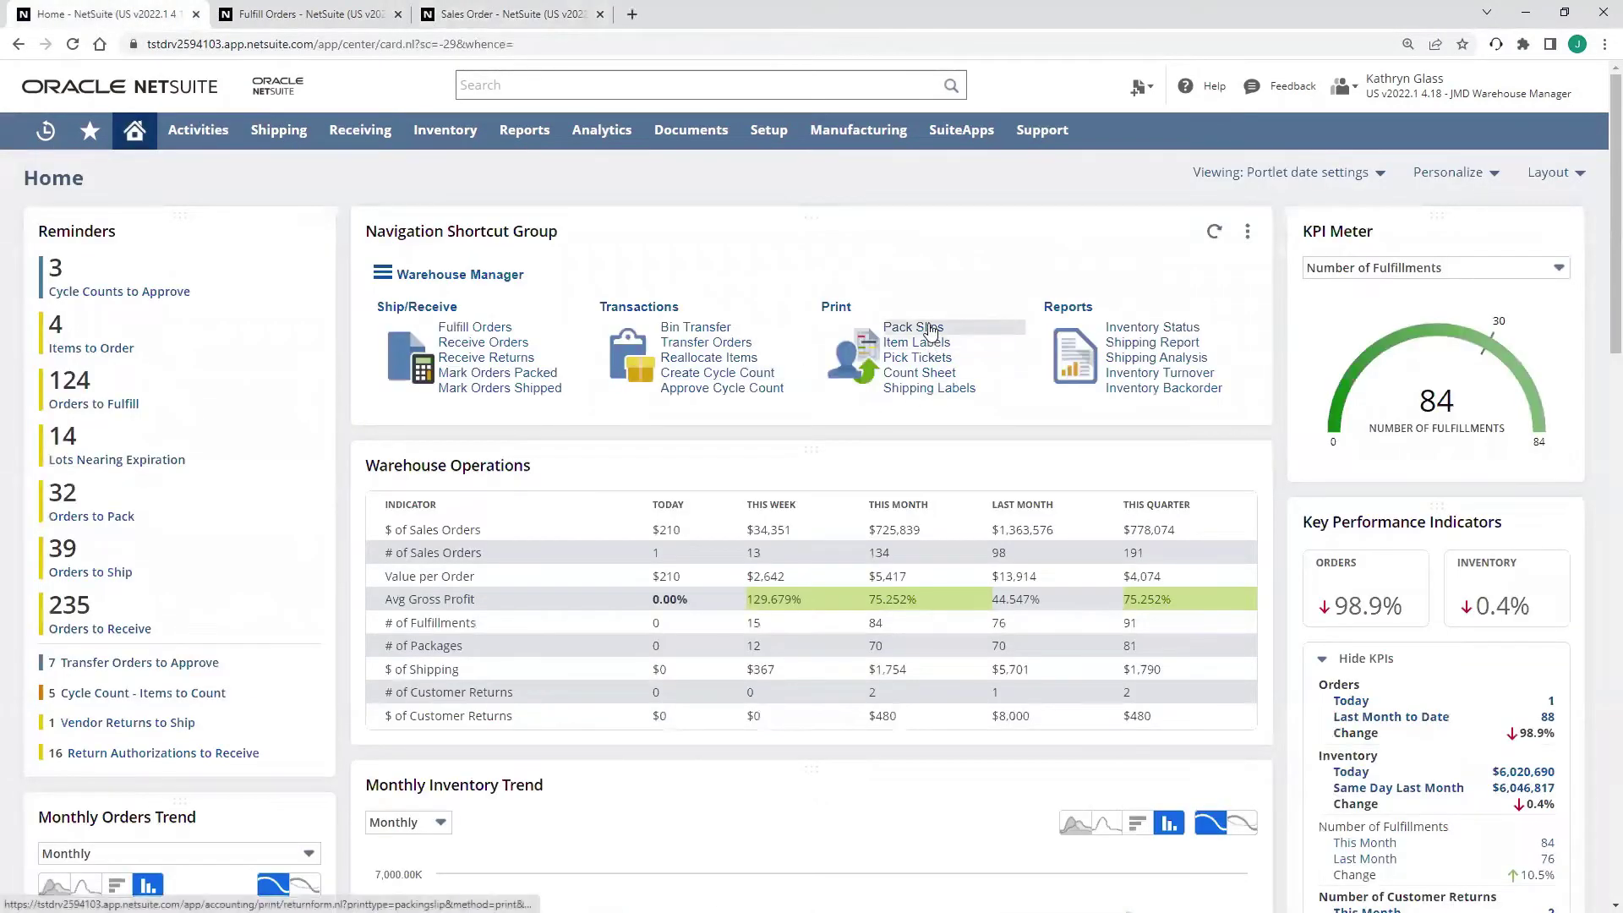
Step: Print a picking ticket for SO1737 only from Pick Tickets, then close the PDF
{"action": "left_click", "coordinate": [948, 359]}
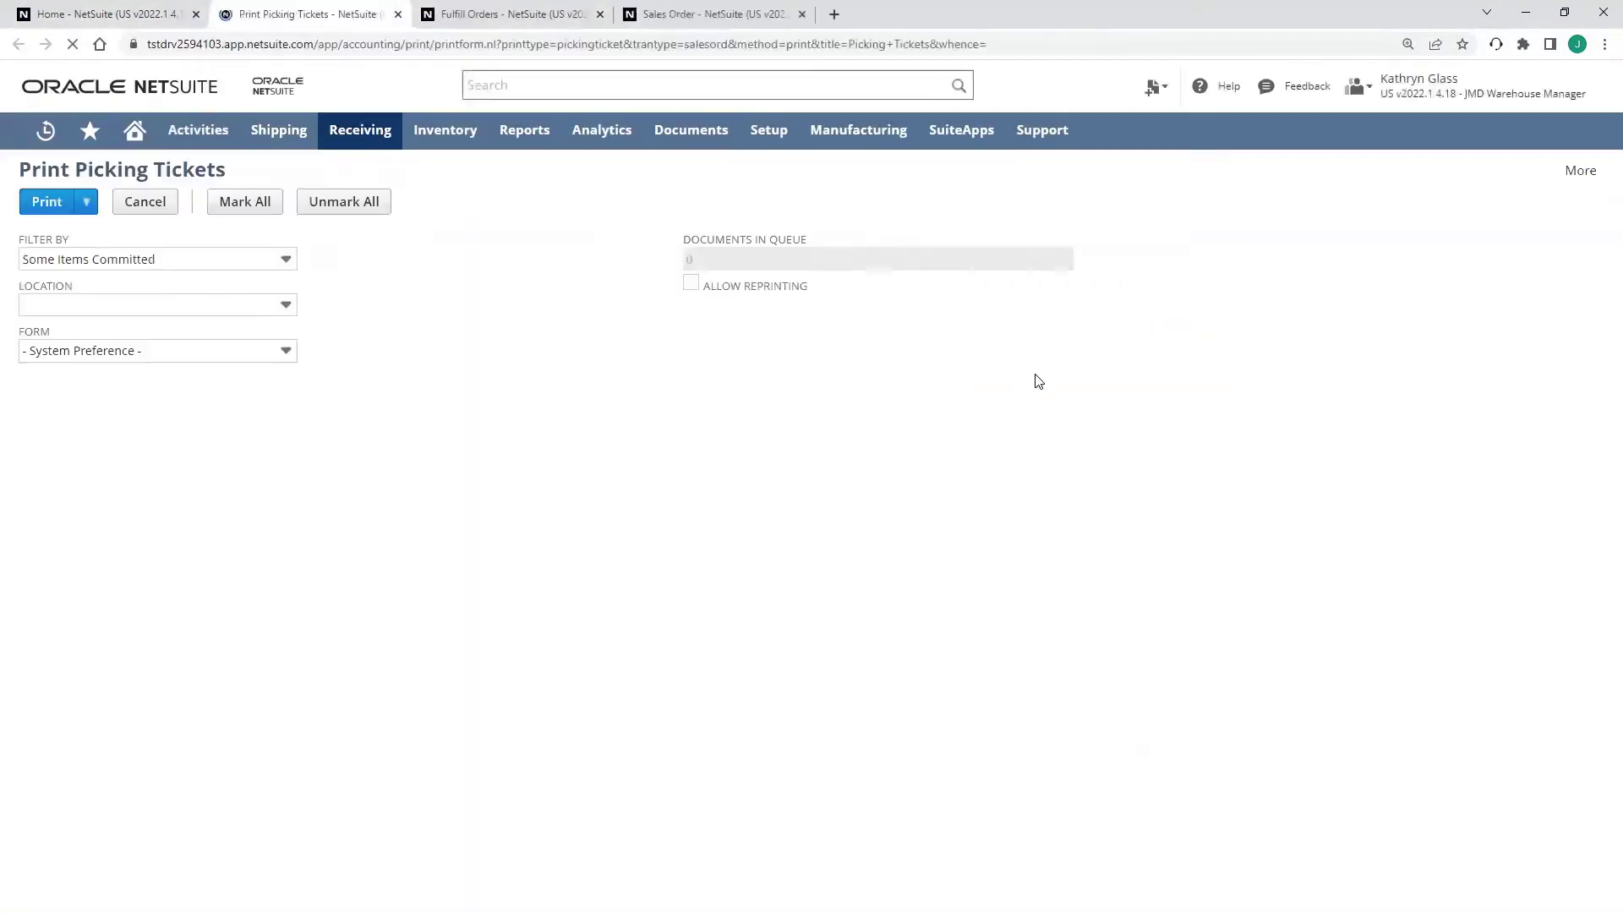
{"action": "left_click", "coordinate": [453, 410]}
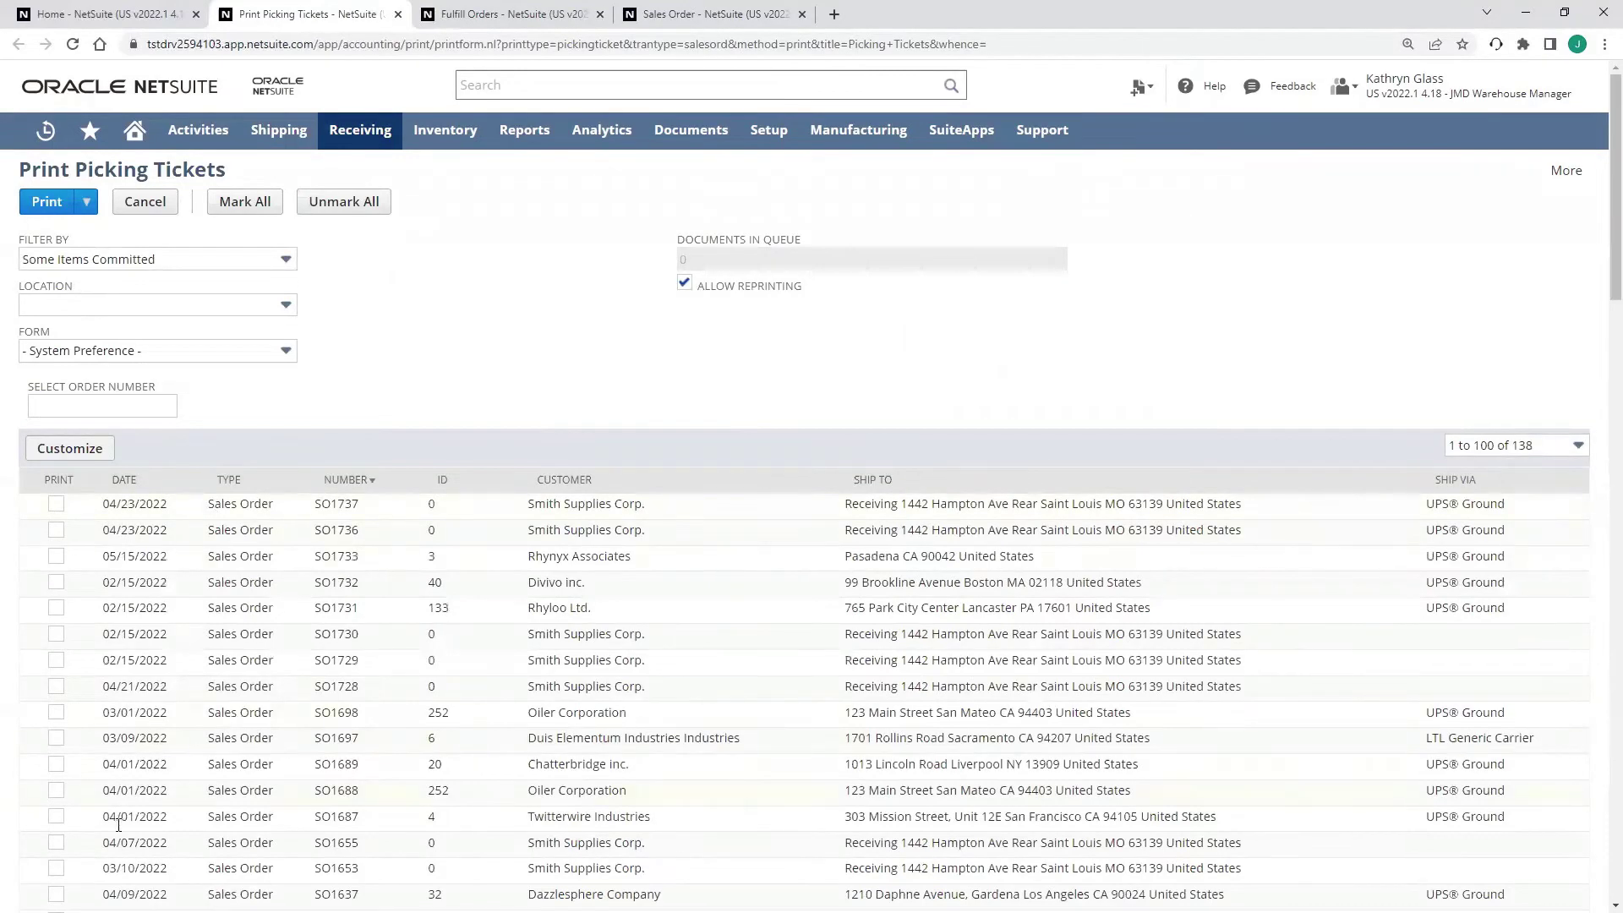
{"action": "left_click", "coordinate": [246, 206]}
{"action": "left_click", "coordinate": [343, 202]}
{"action": "left_click", "coordinate": [56, 504]}
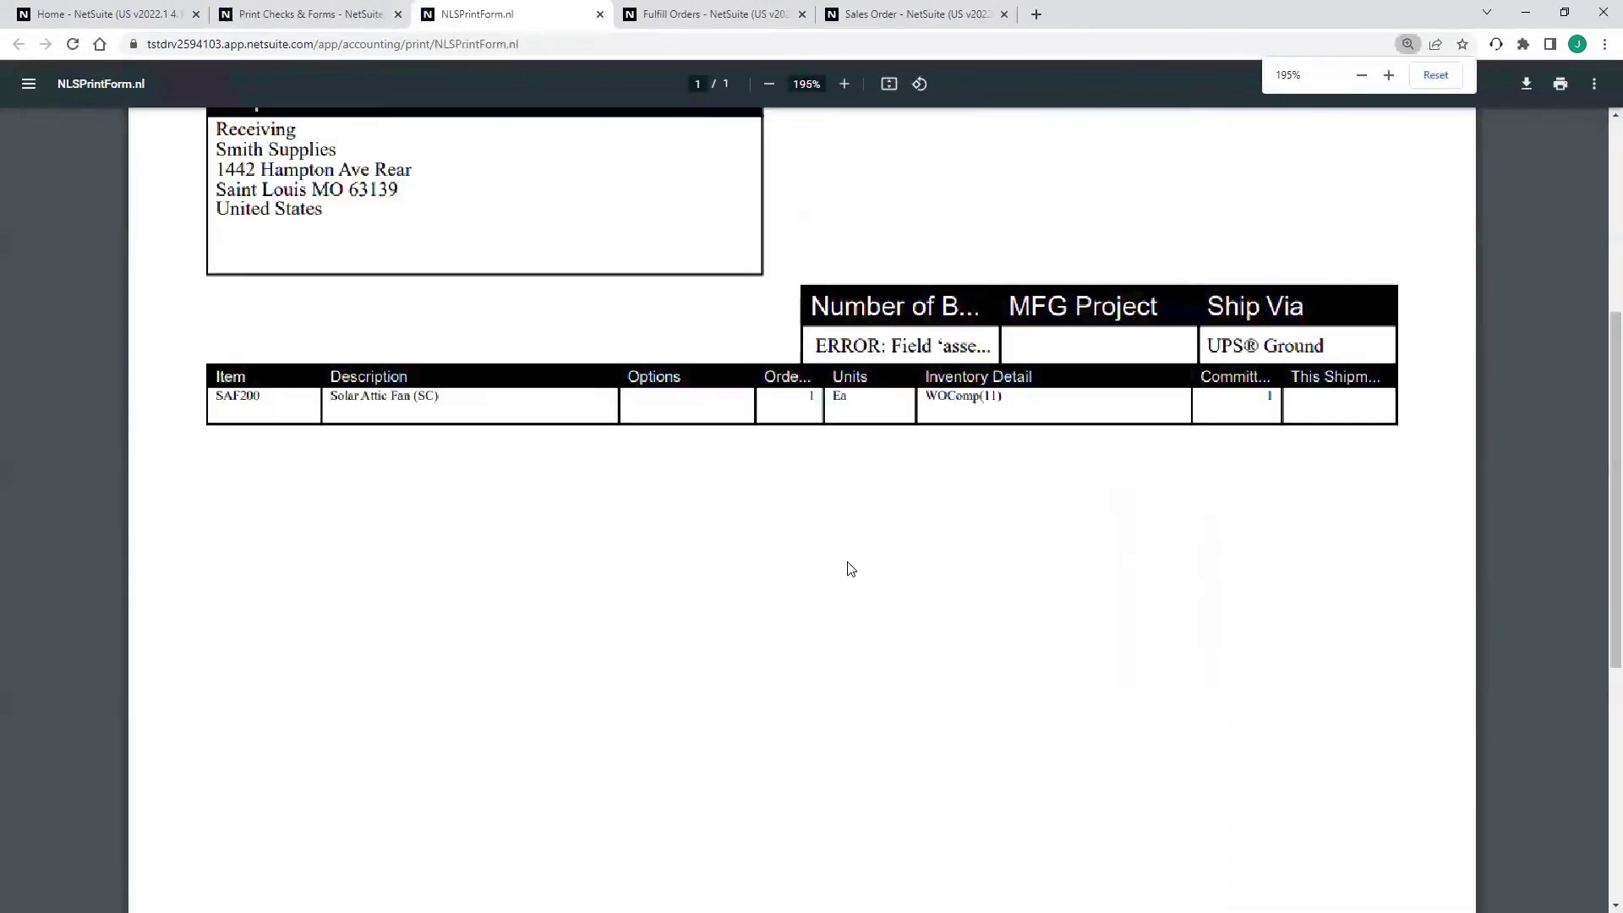
{"action": "scroll", "coordinate": [851, 569], "scroll_direction": "down", "scroll_amount": 1}
{"action": "scroll", "coordinate": [485, 468], "scroll_direction": "up", "scroll_amount": 2}
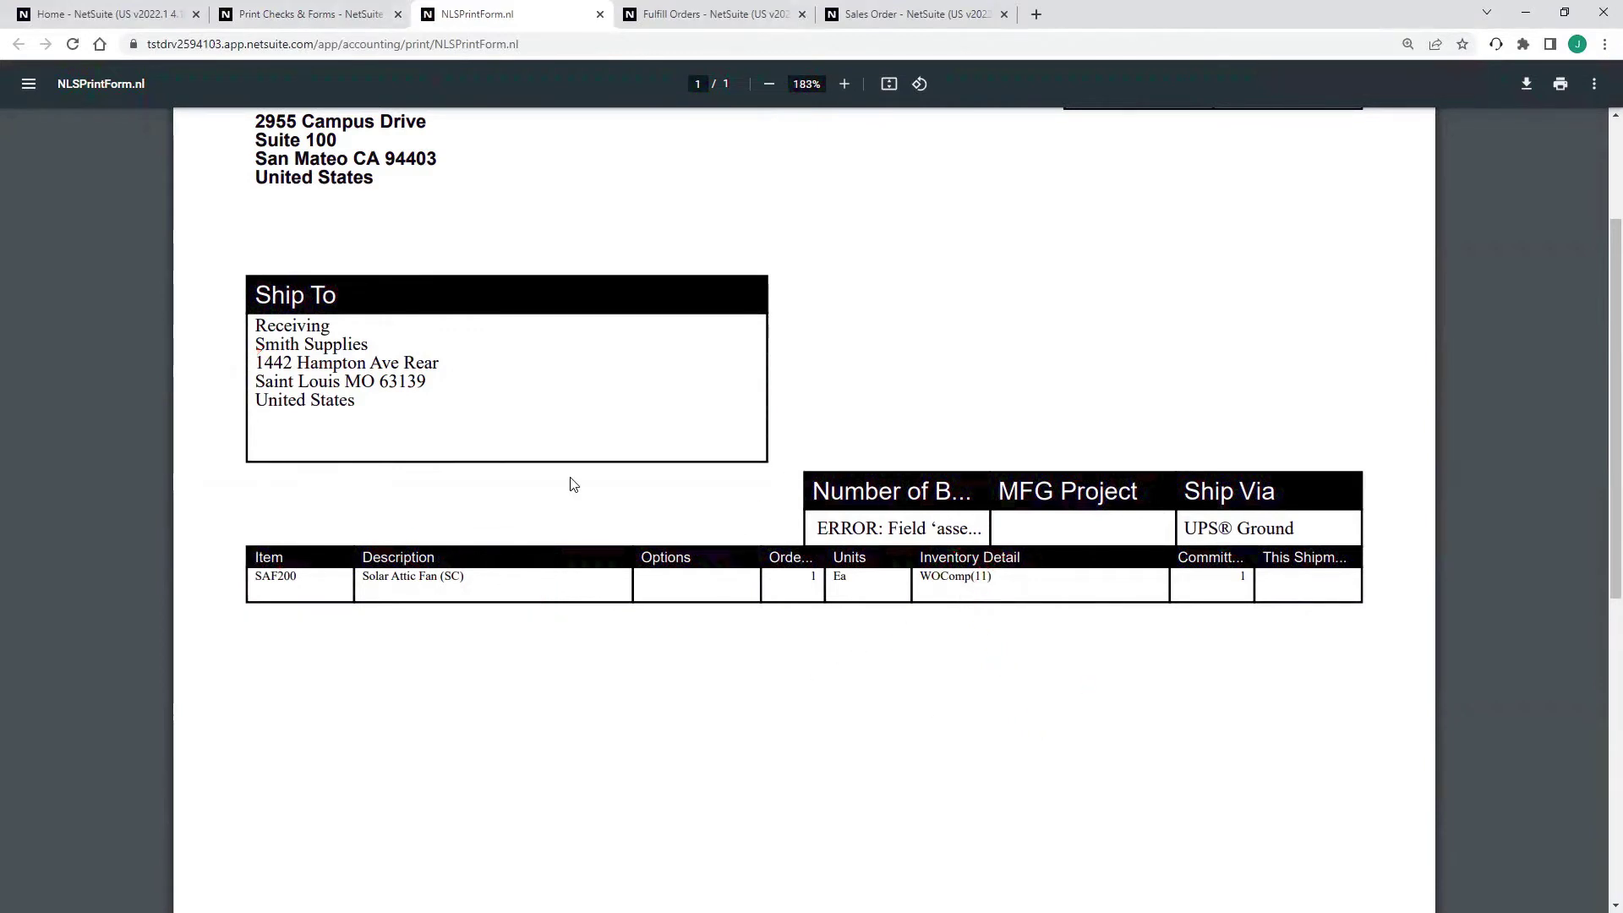
{"action": "scroll", "coordinate": [568, 482], "scroll_direction": "up", "scroll_amount": 3}
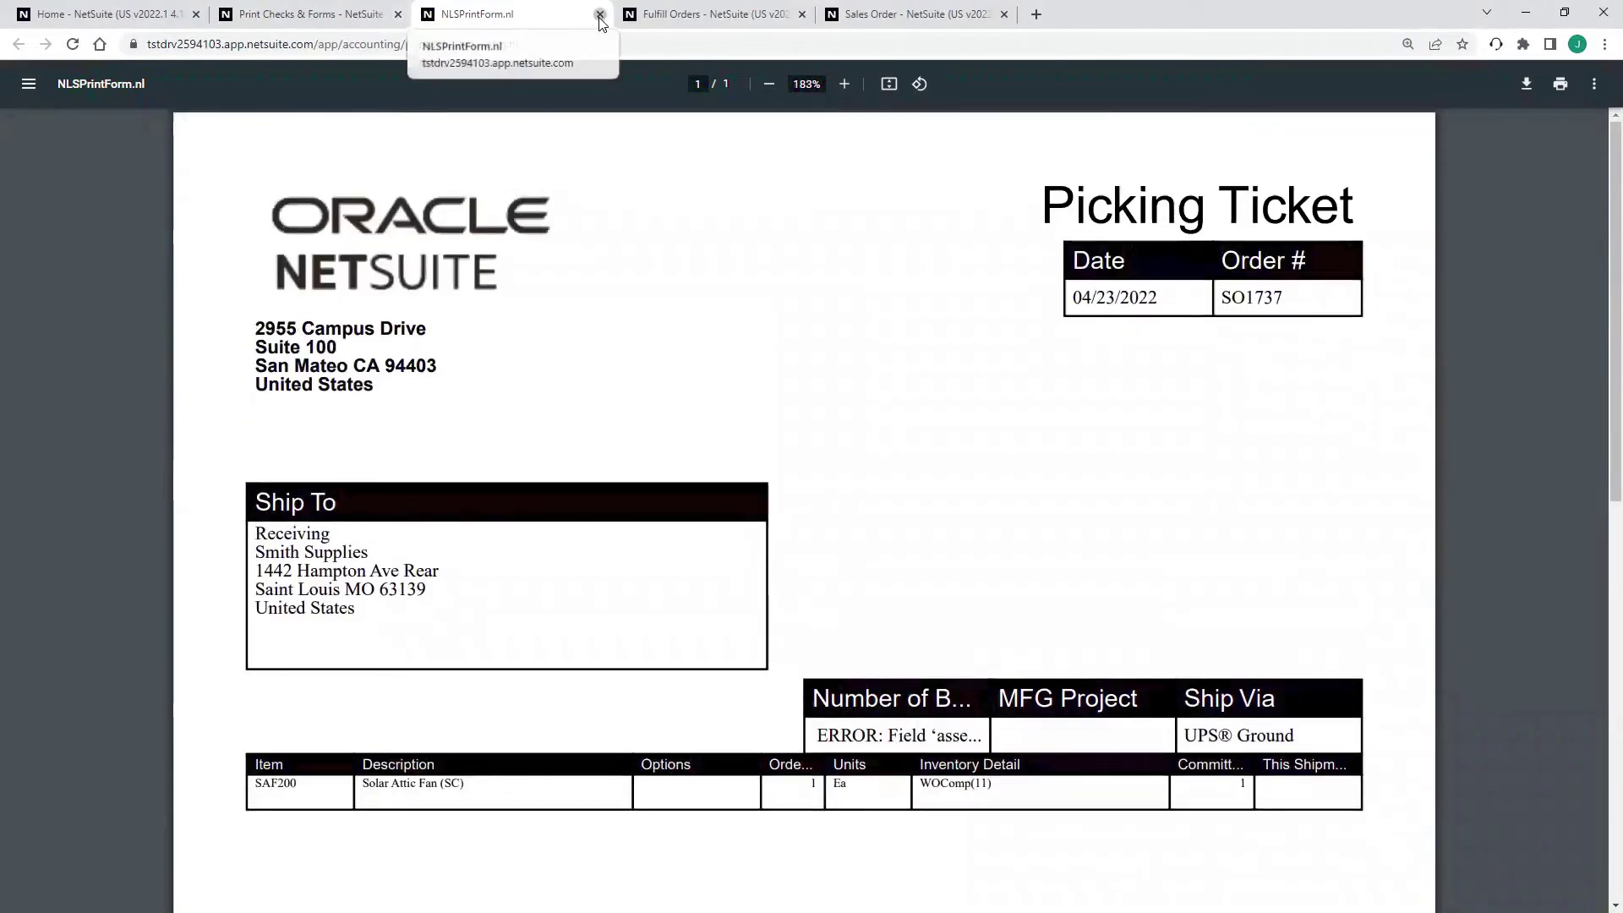
{"action": "left_click", "coordinate": [600, 15]}
Step: Start a new item fulfillment from sales order SO1737
{"action": "left_click", "coordinate": [398, 14]}
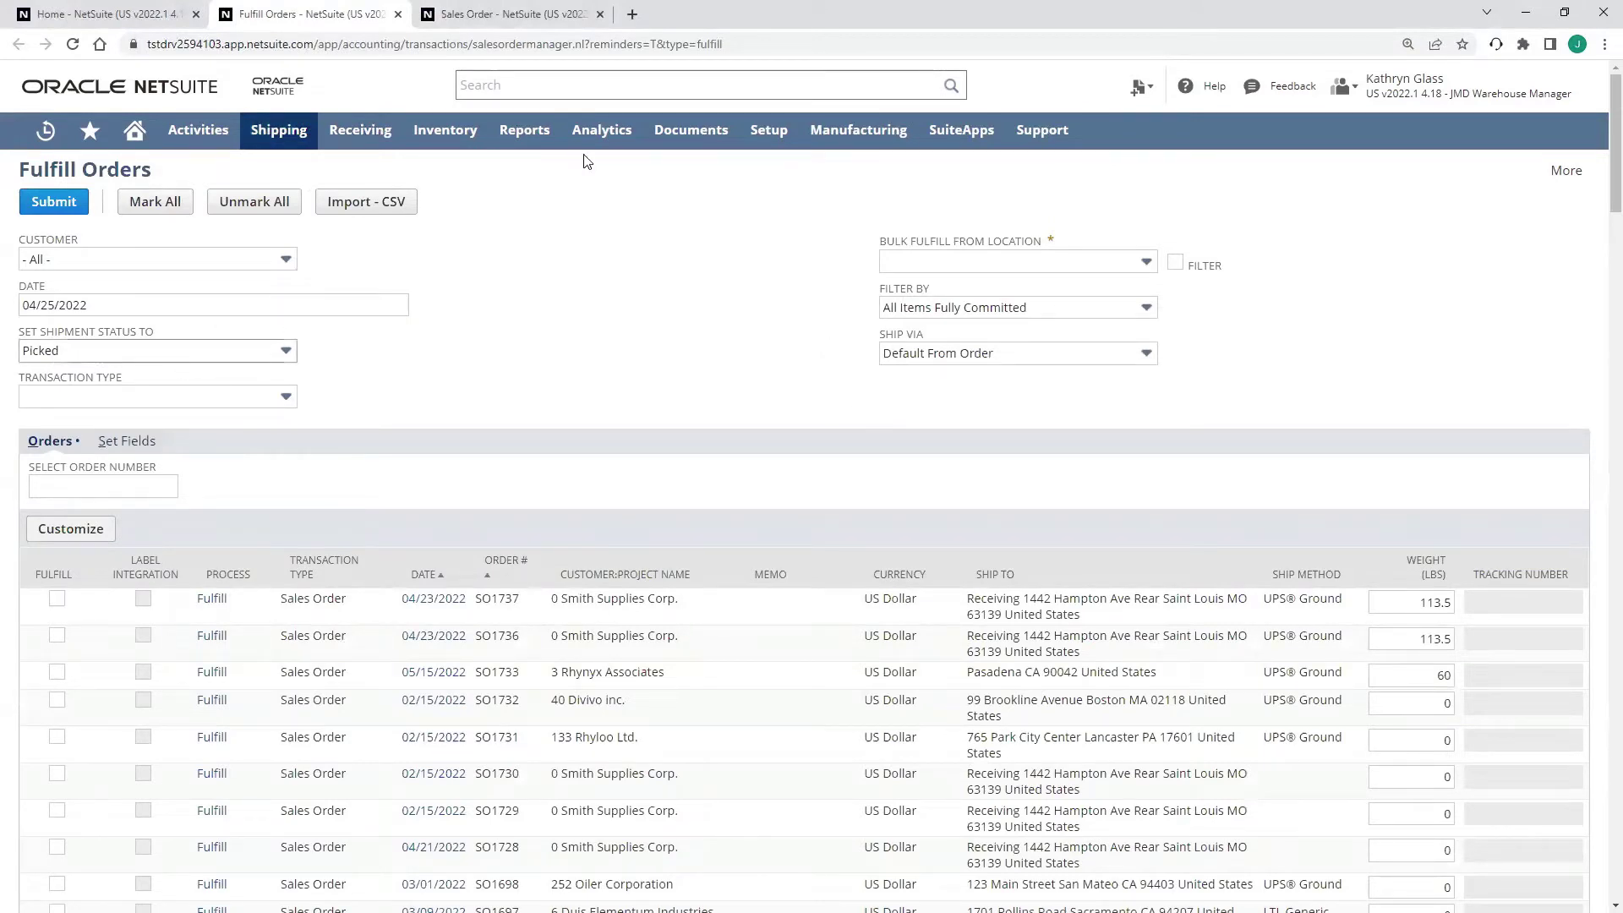
{"action": "left_click", "coordinate": [546, 14]}
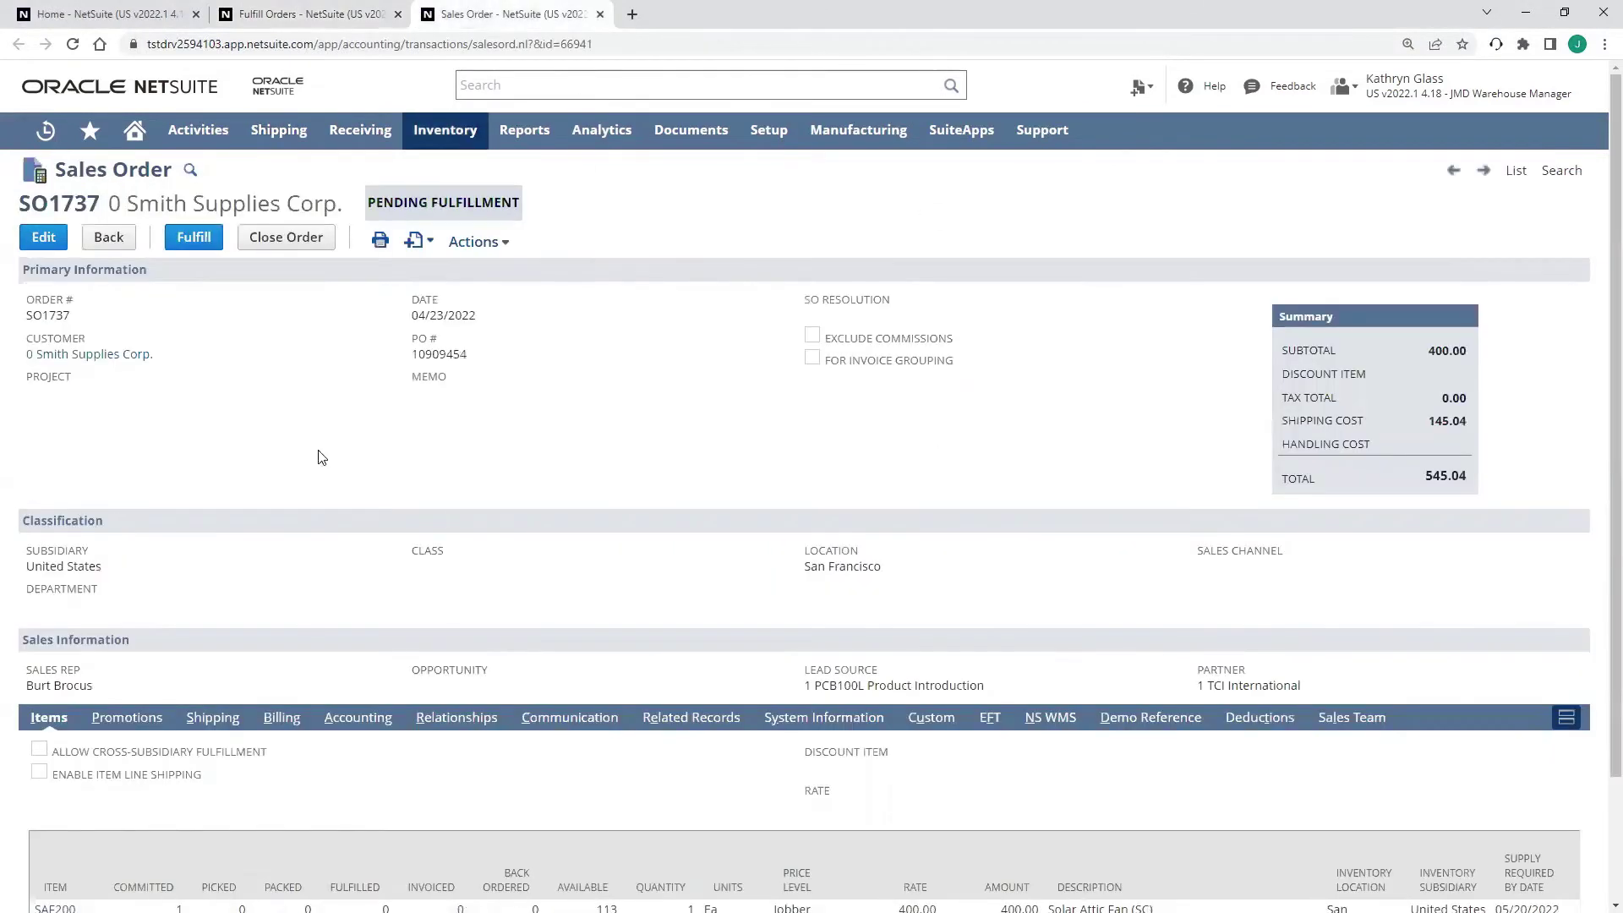
{"action": "left_click", "coordinate": [194, 237]}
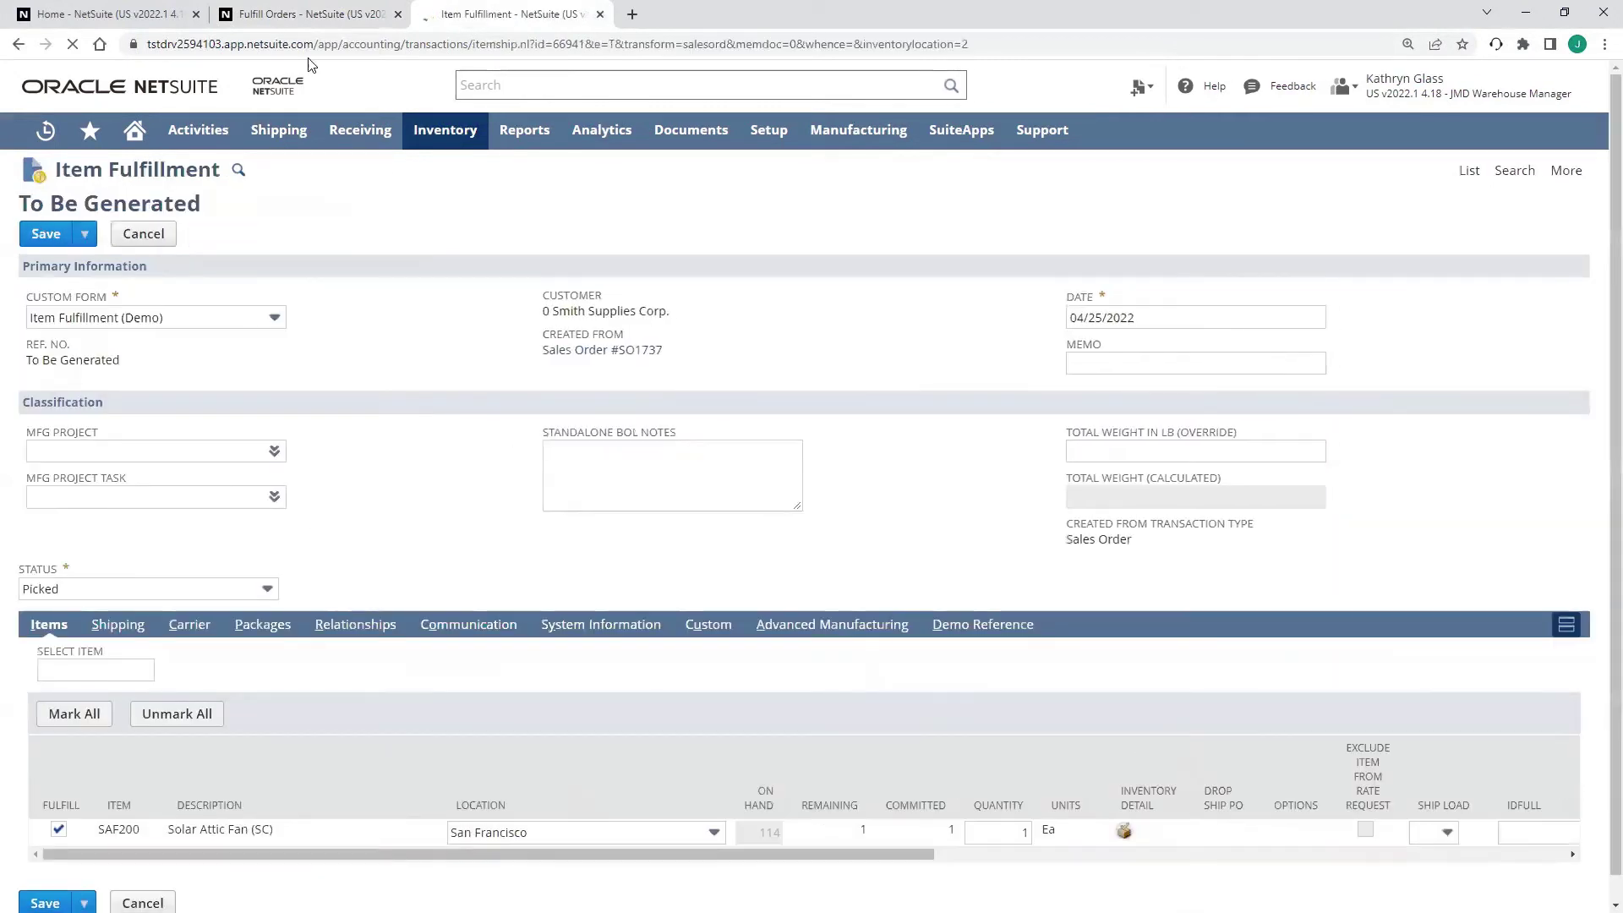
{"action": "left_click", "coordinate": [326, 15]}
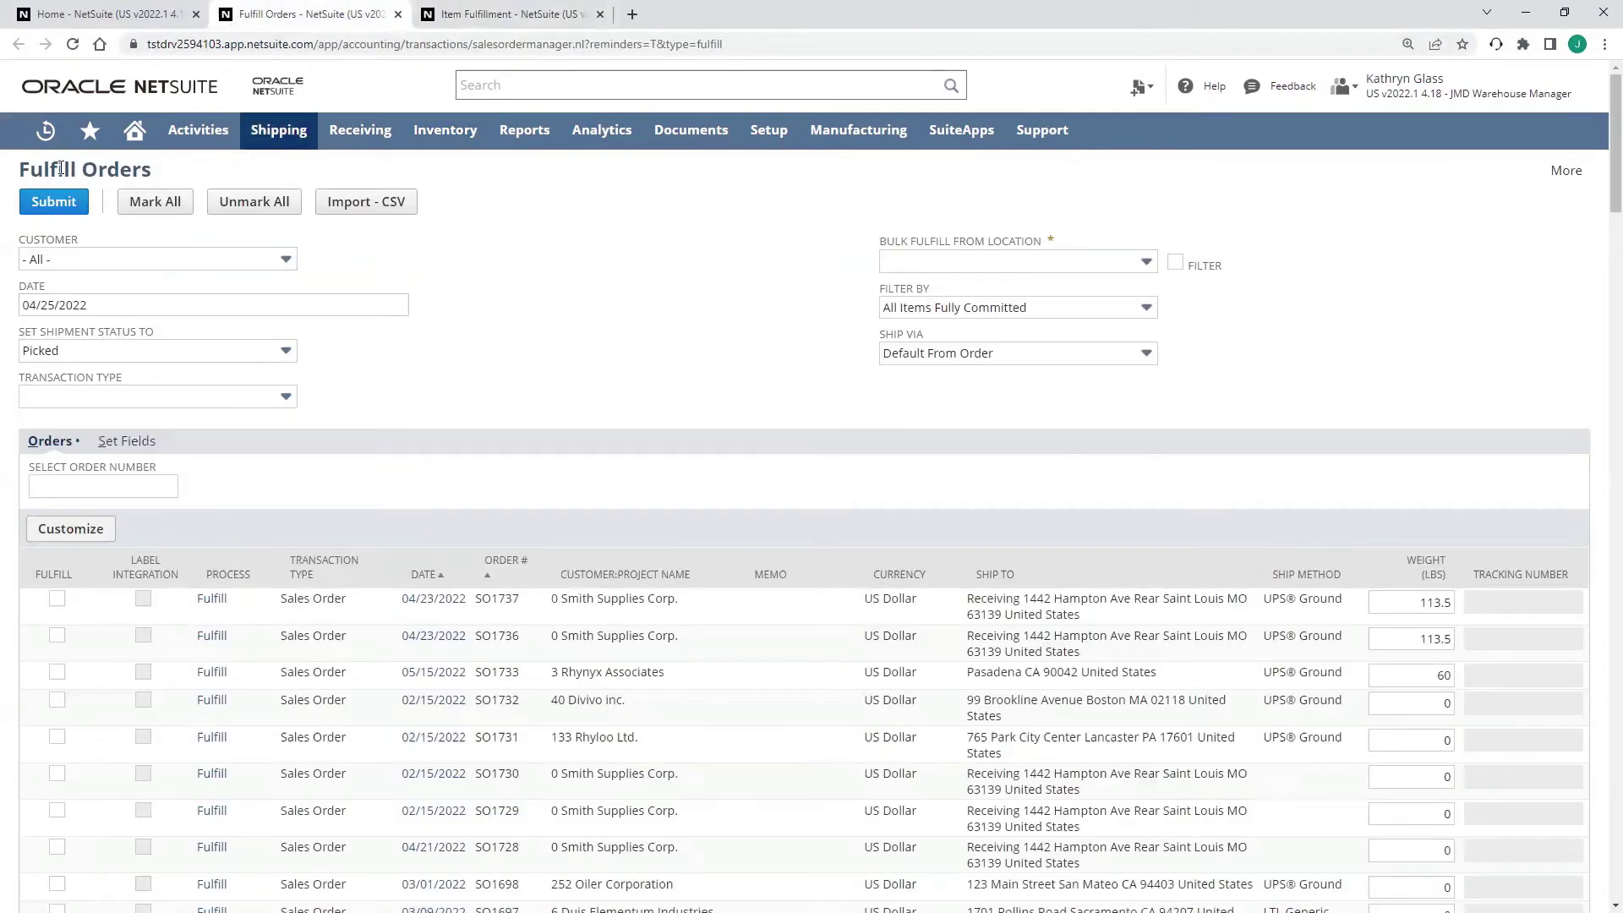
{"action": "left_click", "coordinate": [502, 17]}
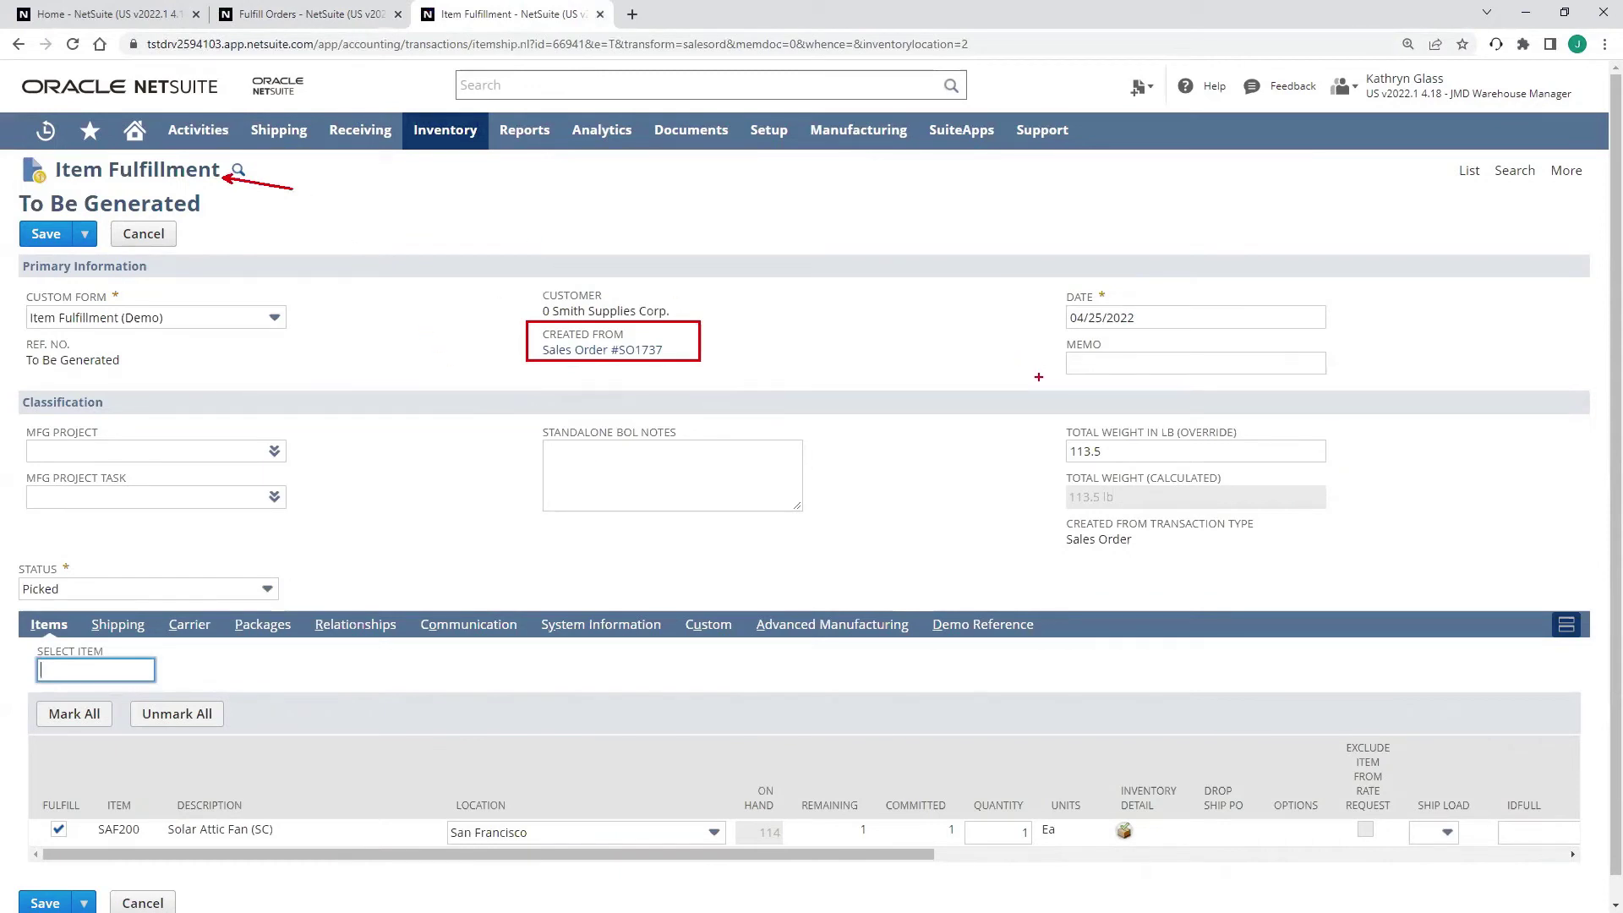
Step: Set the fulfillment status to Shipped and check shipping: UPS Ground, cost 145.04
{"action": "scroll", "coordinate": [760, 482], "scroll_direction": "down", "scroll_amount": 1}
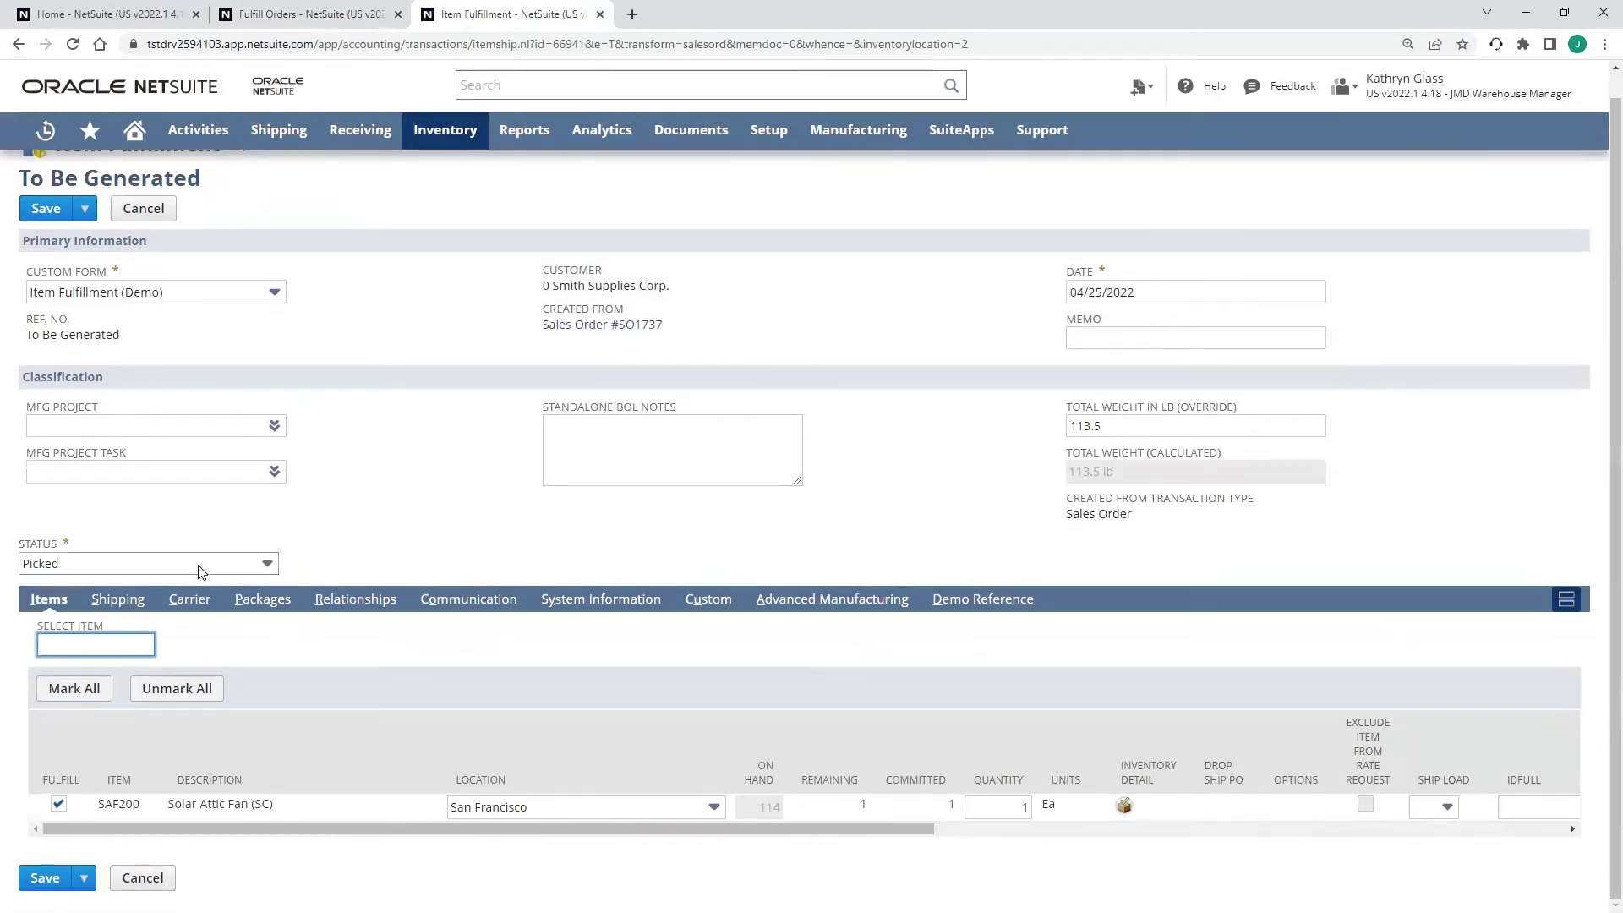
{"action": "left_click", "coordinate": [131, 563]}
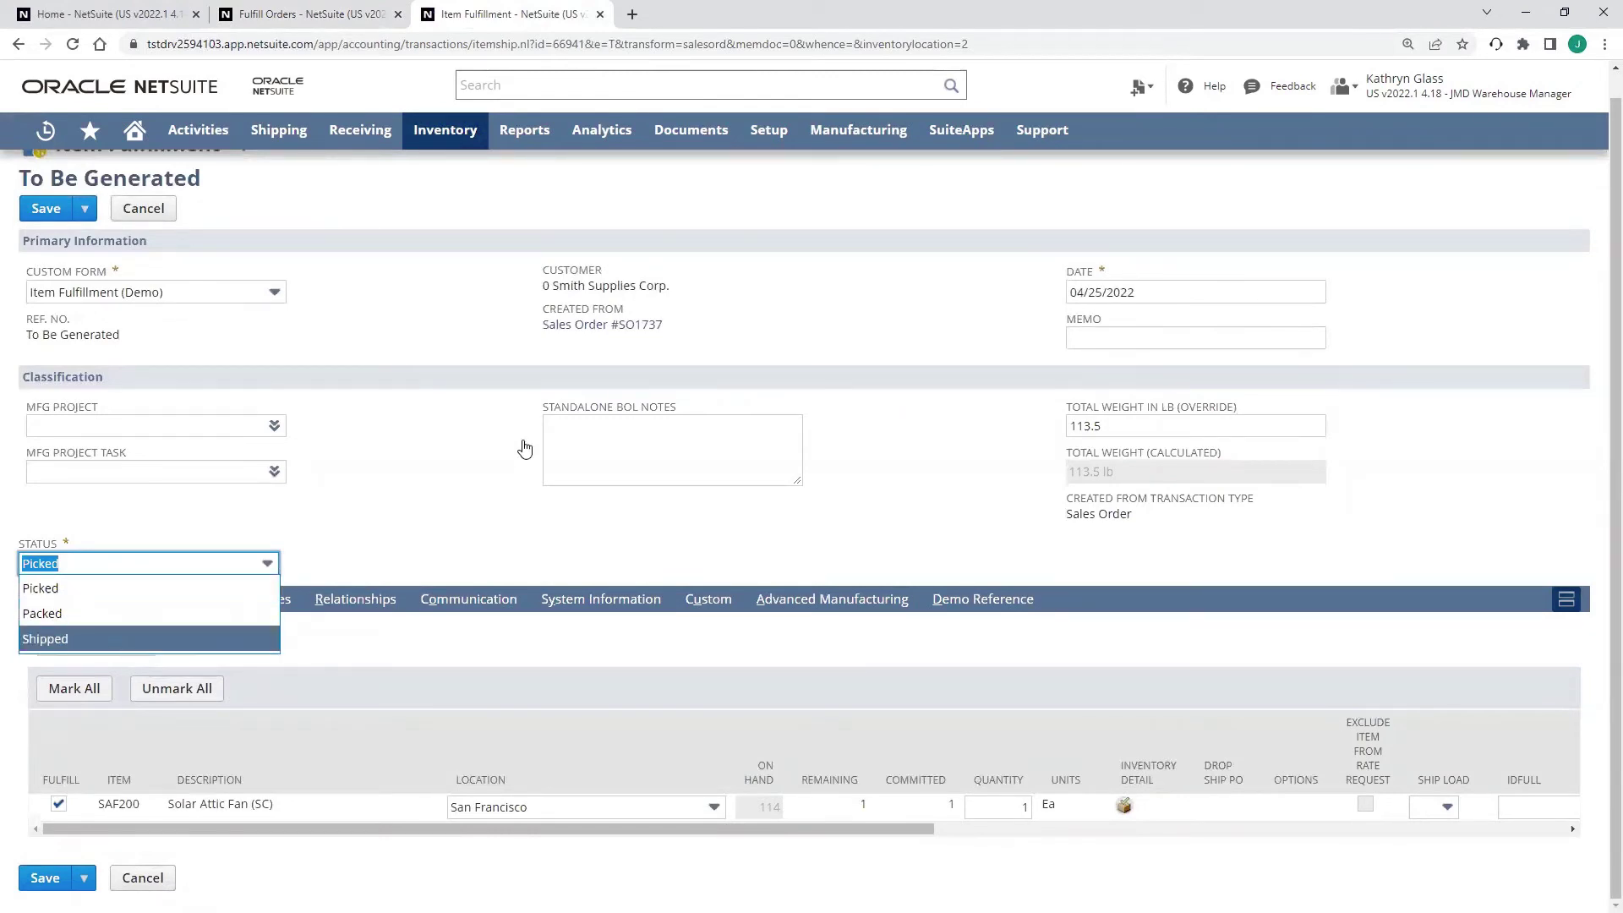
{"action": "key", "text": "Return"}
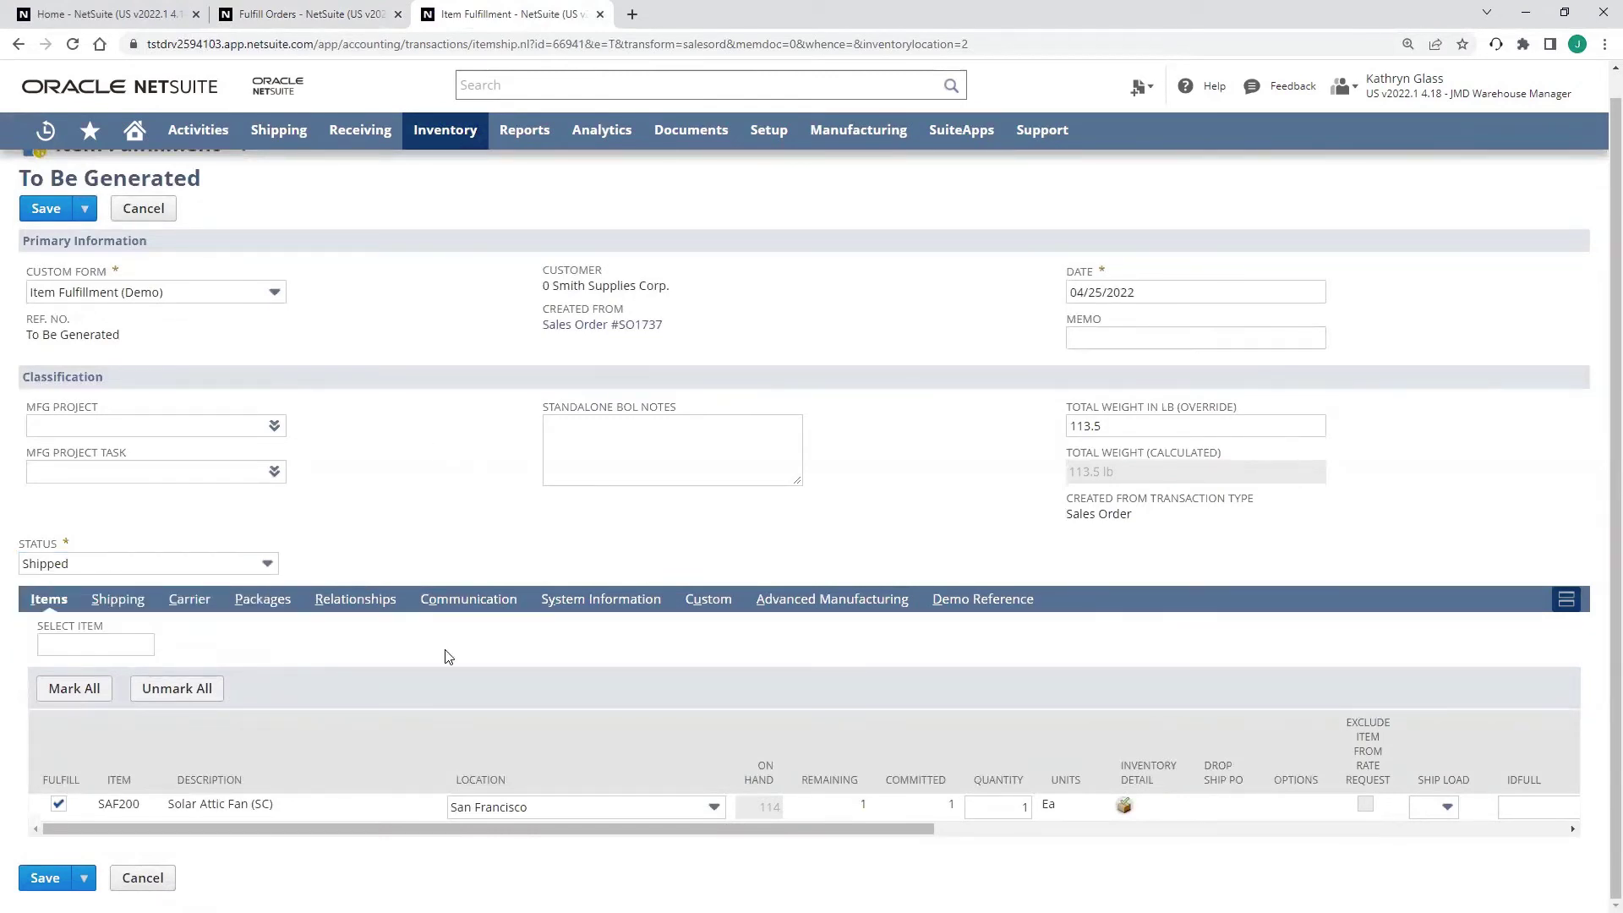
{"action": "left_click_drag", "start_coordinate": [116, 828], "coordinate": [140, 882]}
{"action": "left_click_drag", "start_coordinate": [438, 758], "coordinate": [583, 822]}
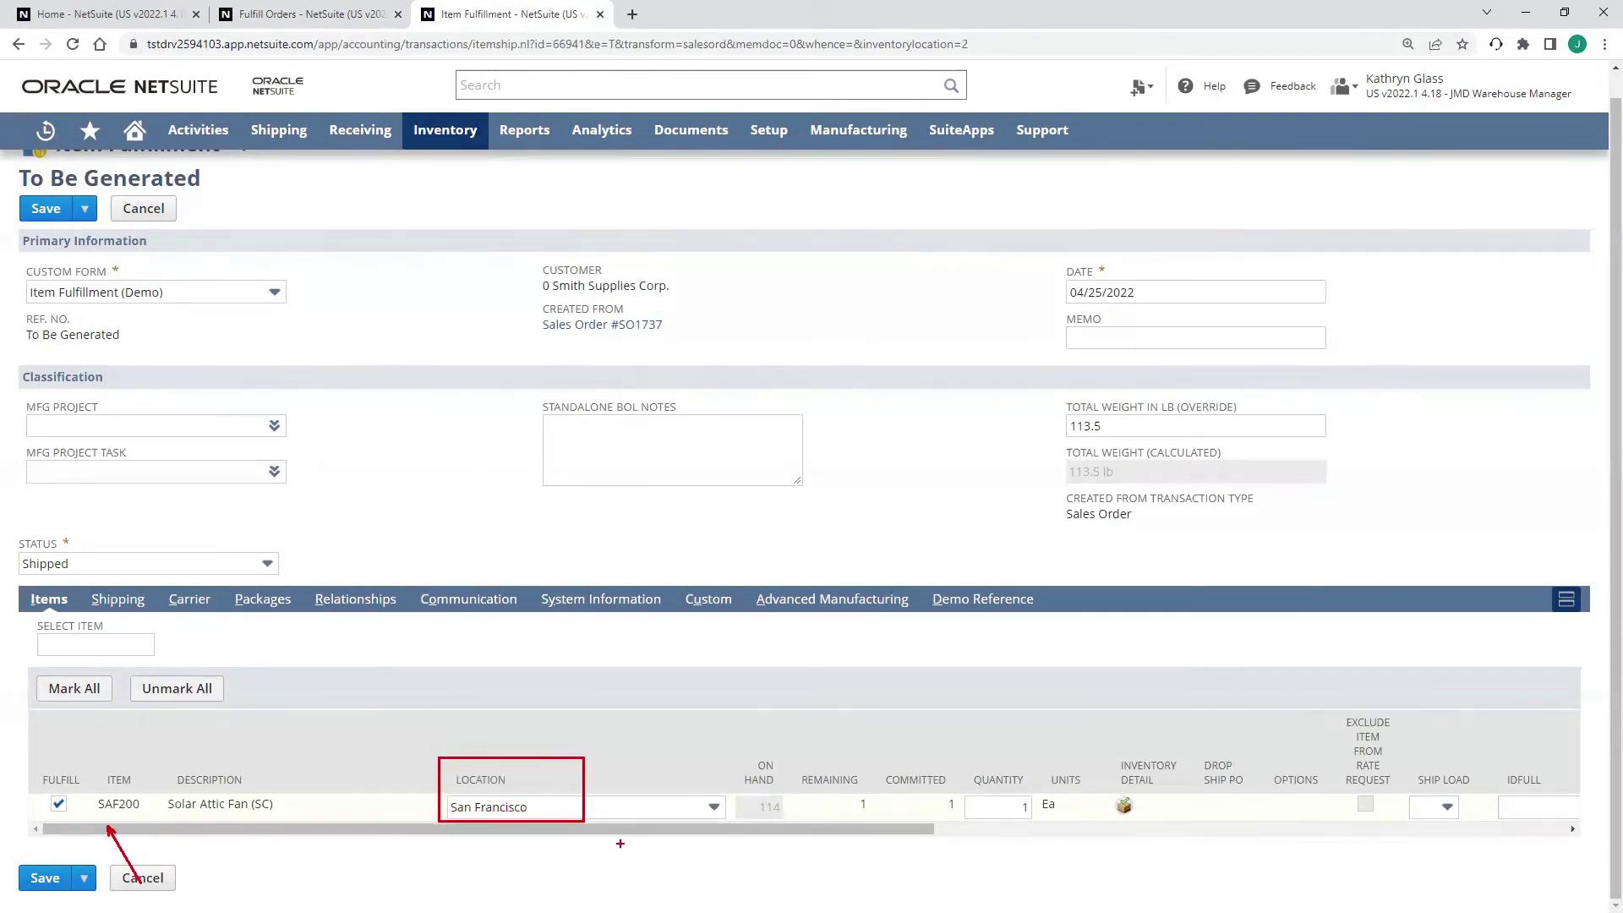
{"action": "left_click_drag", "start_coordinate": [964, 750], "coordinate": [1036, 837]}
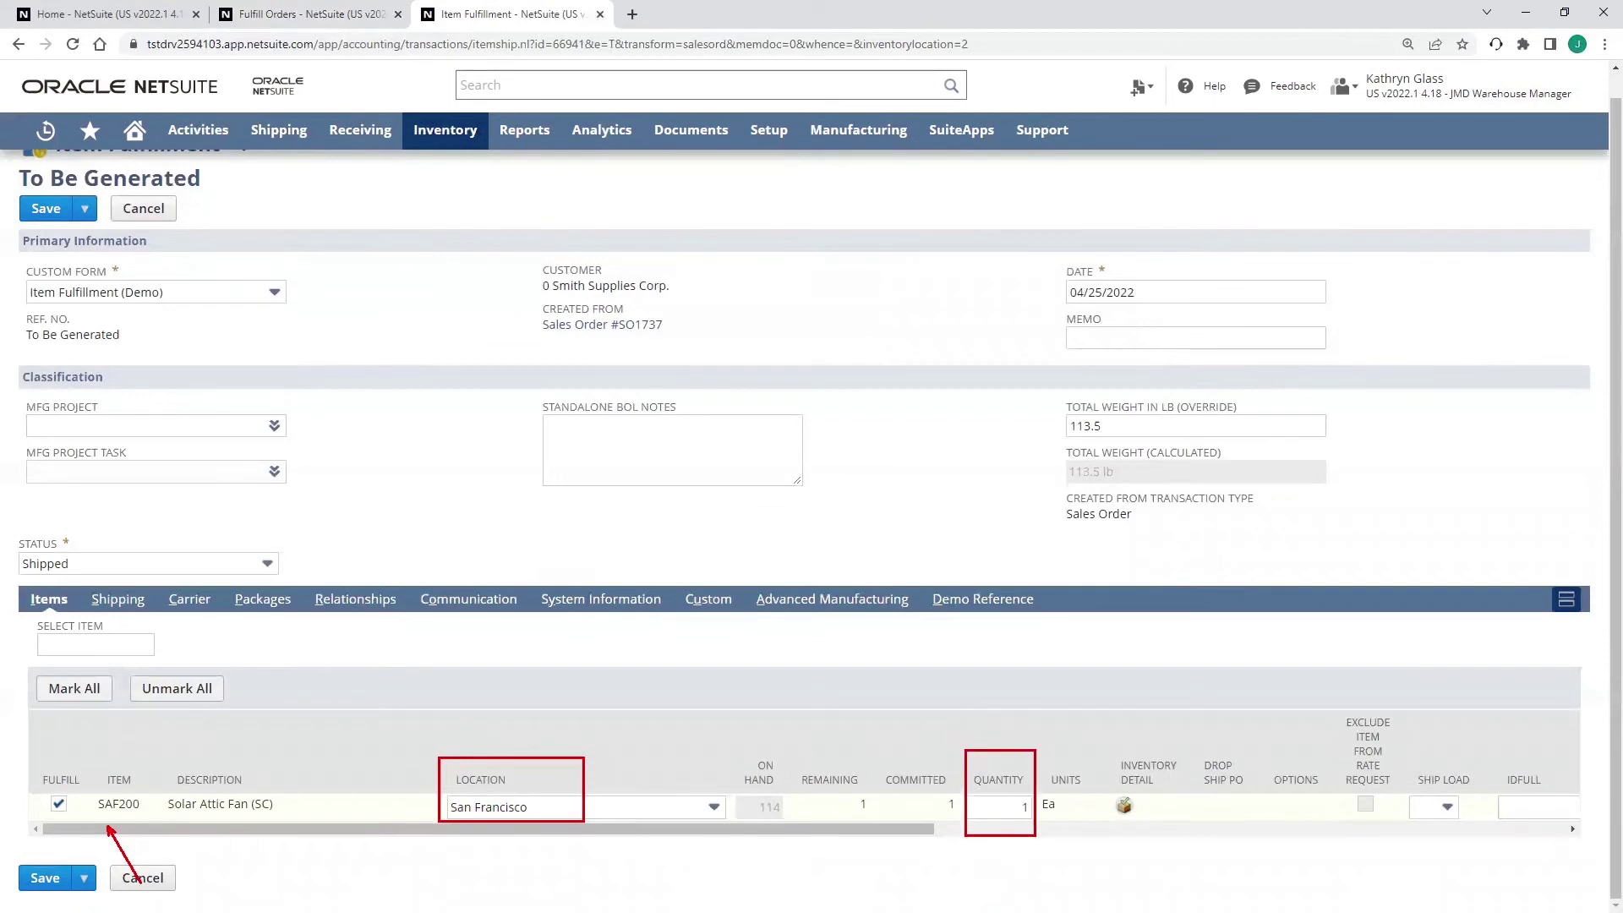
{"action": "left_click_drag", "start_coordinate": [1138, 742], "coordinate": [1137, 632]}
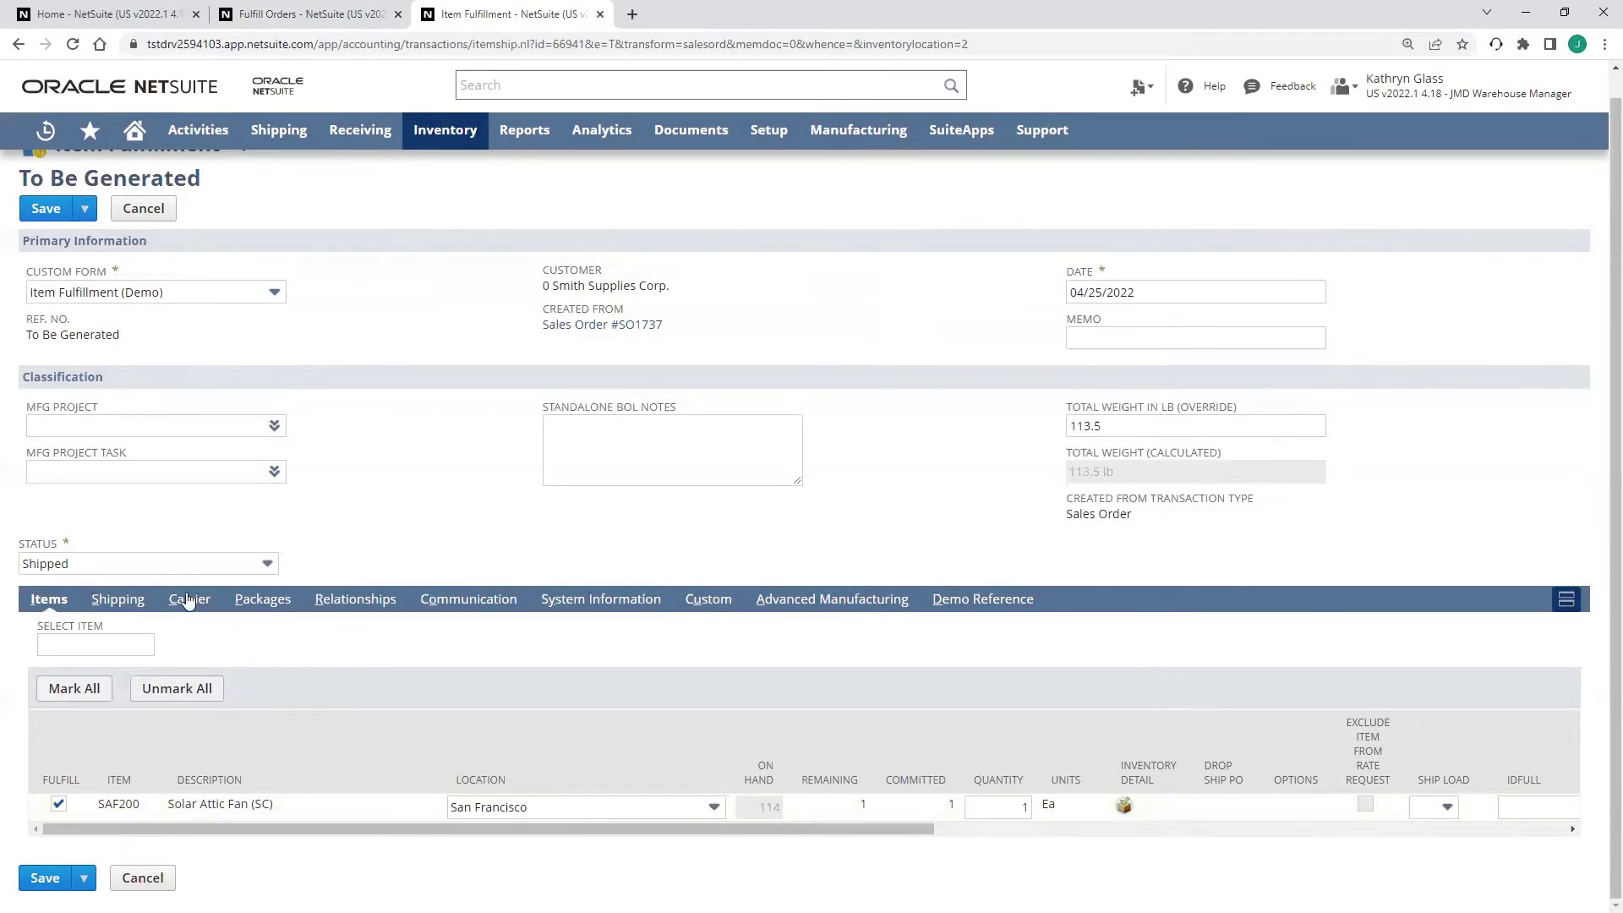
{"action": "left_click", "coordinate": [133, 600]}
Step: Review the Shipping and Packages details, then save the fulfillment as IF1480
{"action": "scroll", "coordinate": [440, 634], "scroll_direction": "down", "scroll_amount": 3}
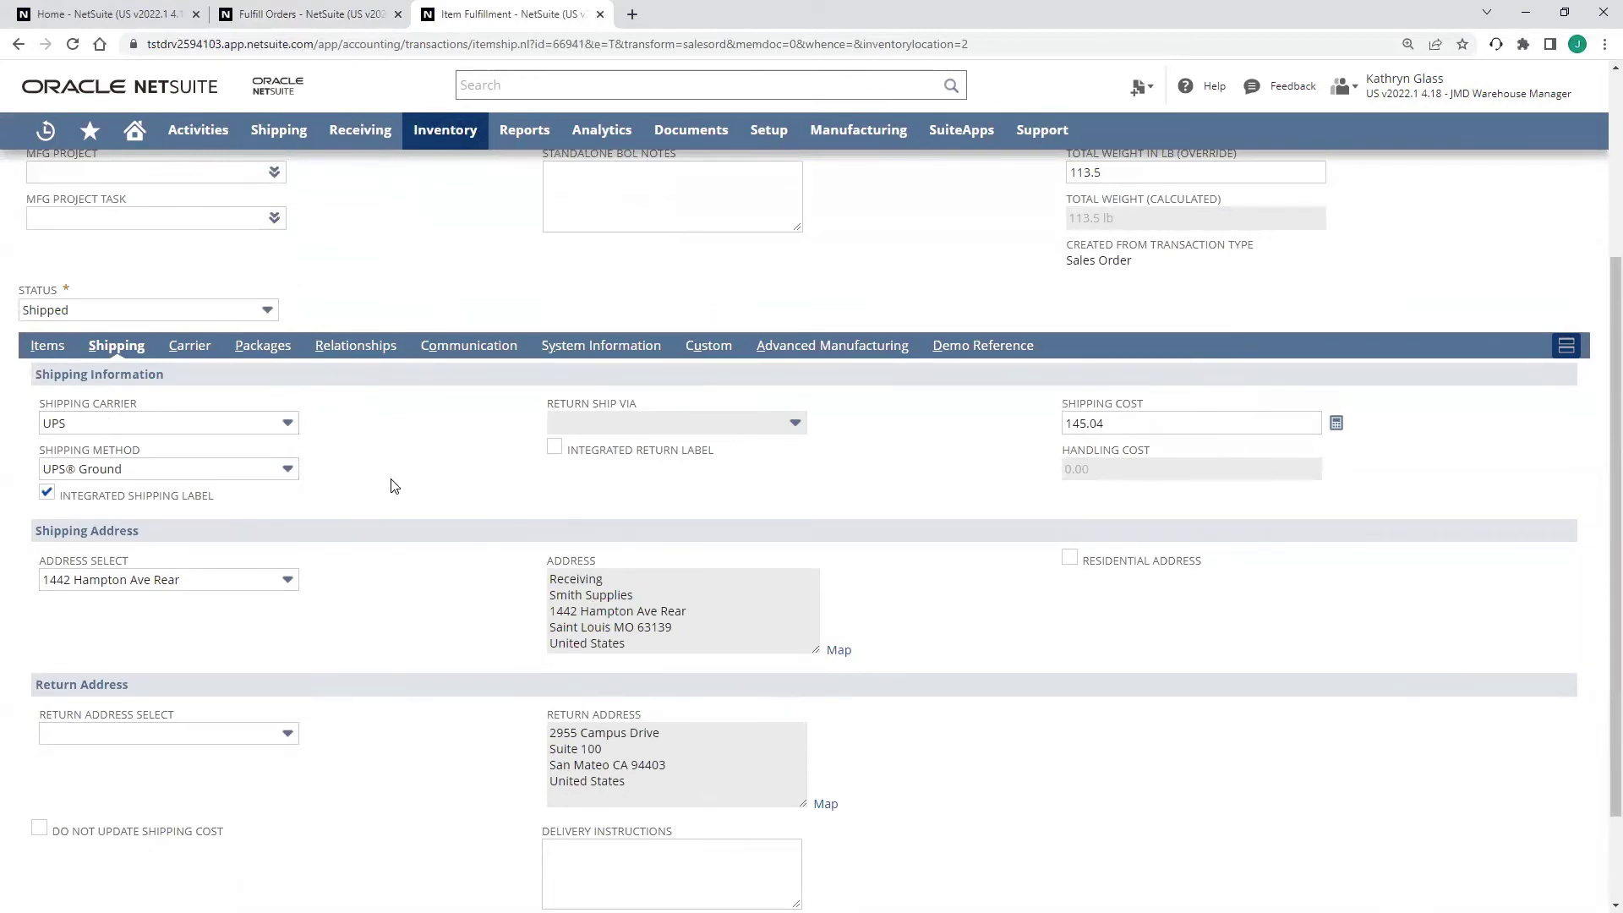
{"action": "scroll", "coordinate": [382, 666], "scroll_direction": "up", "scroll_amount": 3}
{"action": "left_click", "coordinate": [263, 625]}
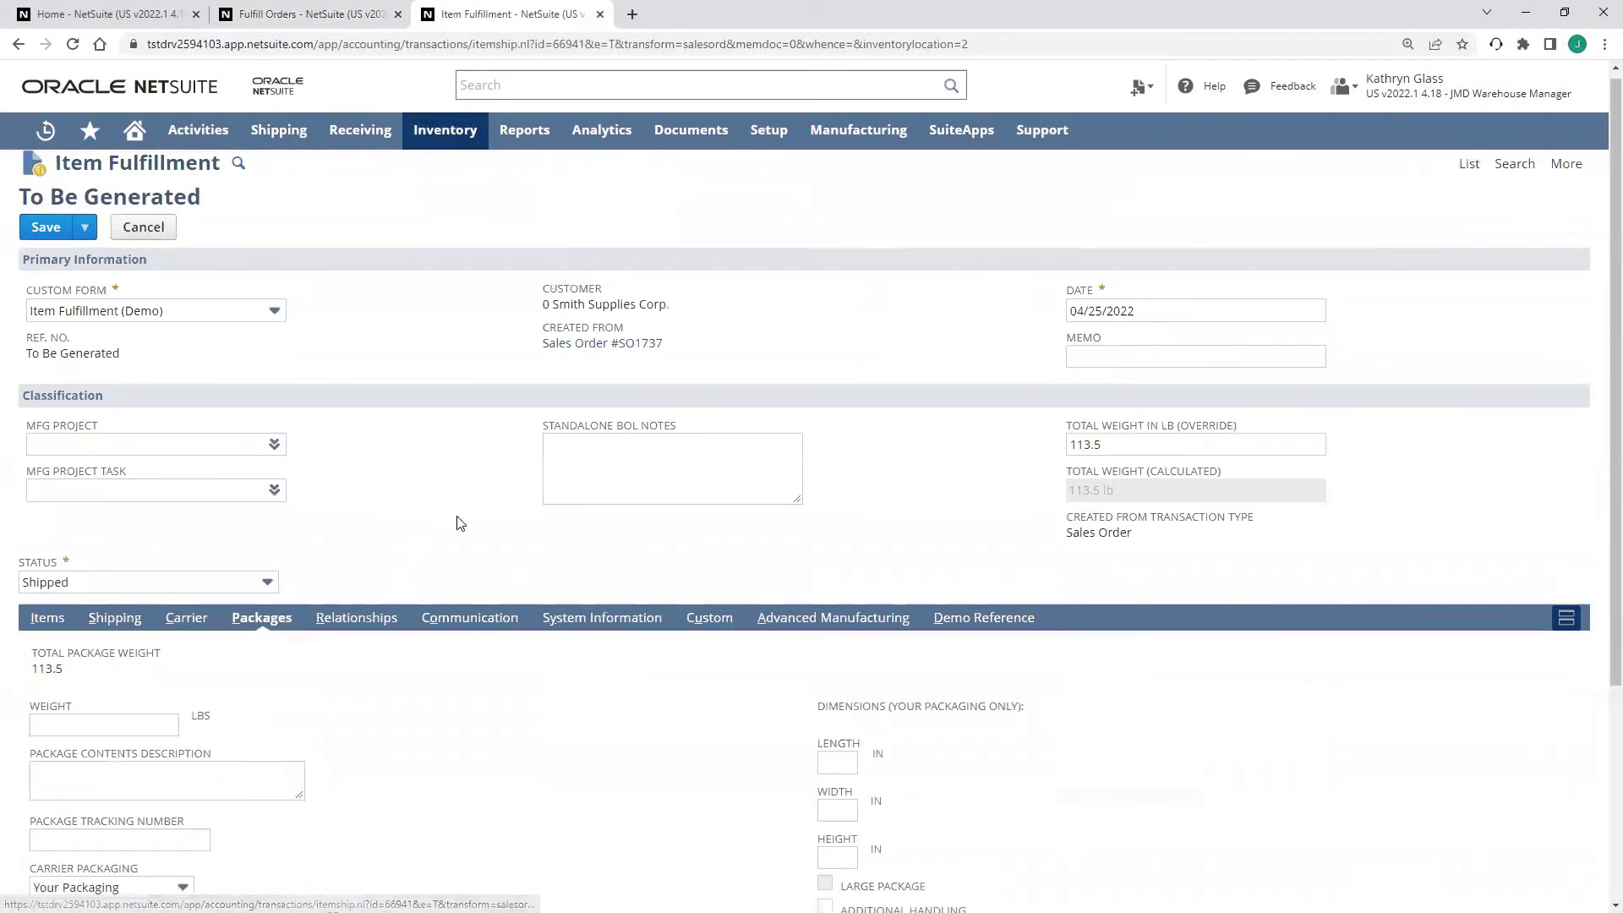
{"action": "scroll", "coordinate": [457, 518], "scroll_direction": "down", "scroll_amount": 4}
{"action": "scroll", "coordinate": [746, 629], "scroll_direction": "up", "scroll_amount": 4}
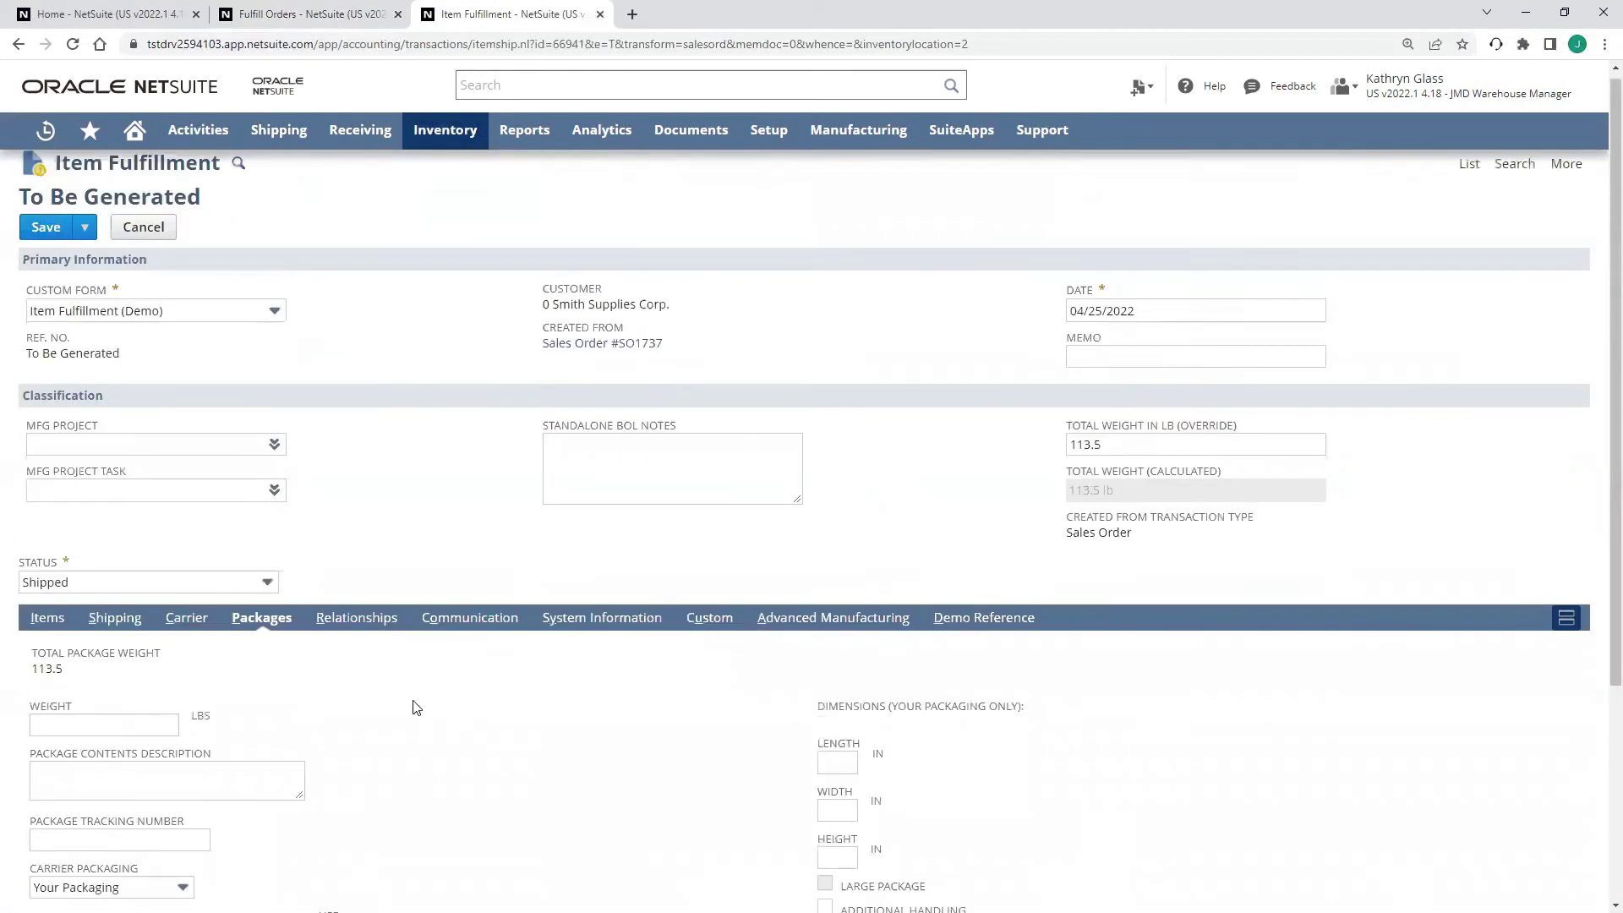
{"action": "left_click", "coordinate": [50, 629]}
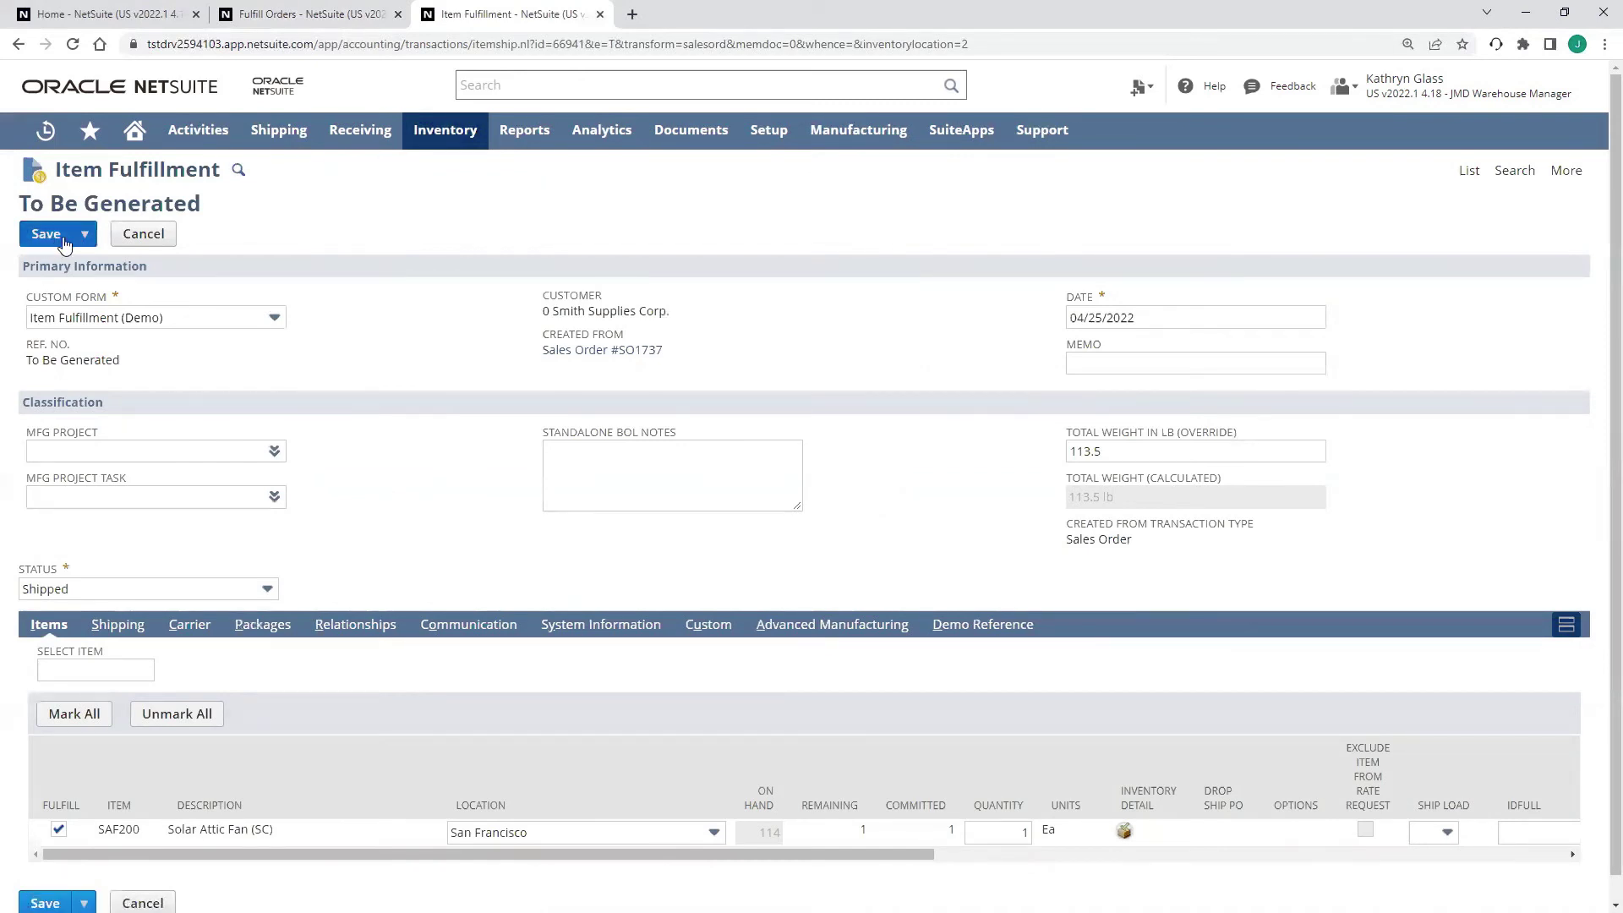
{"action": "mouse_move", "coordinate": [83, 235]}
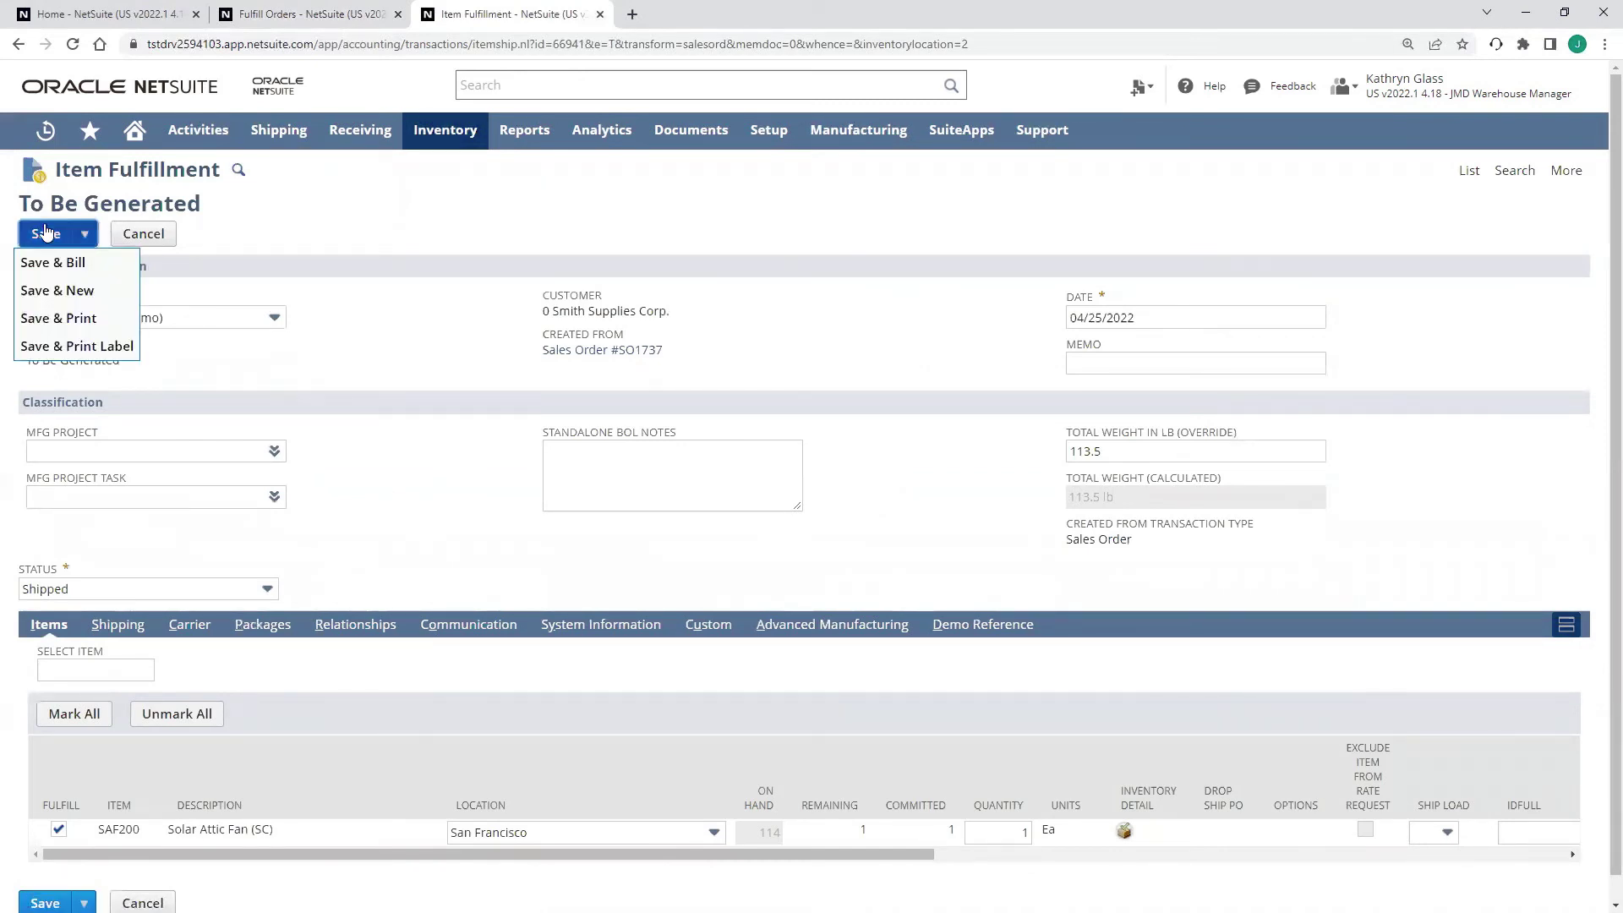
{"action": "left_click", "coordinate": [46, 236]}
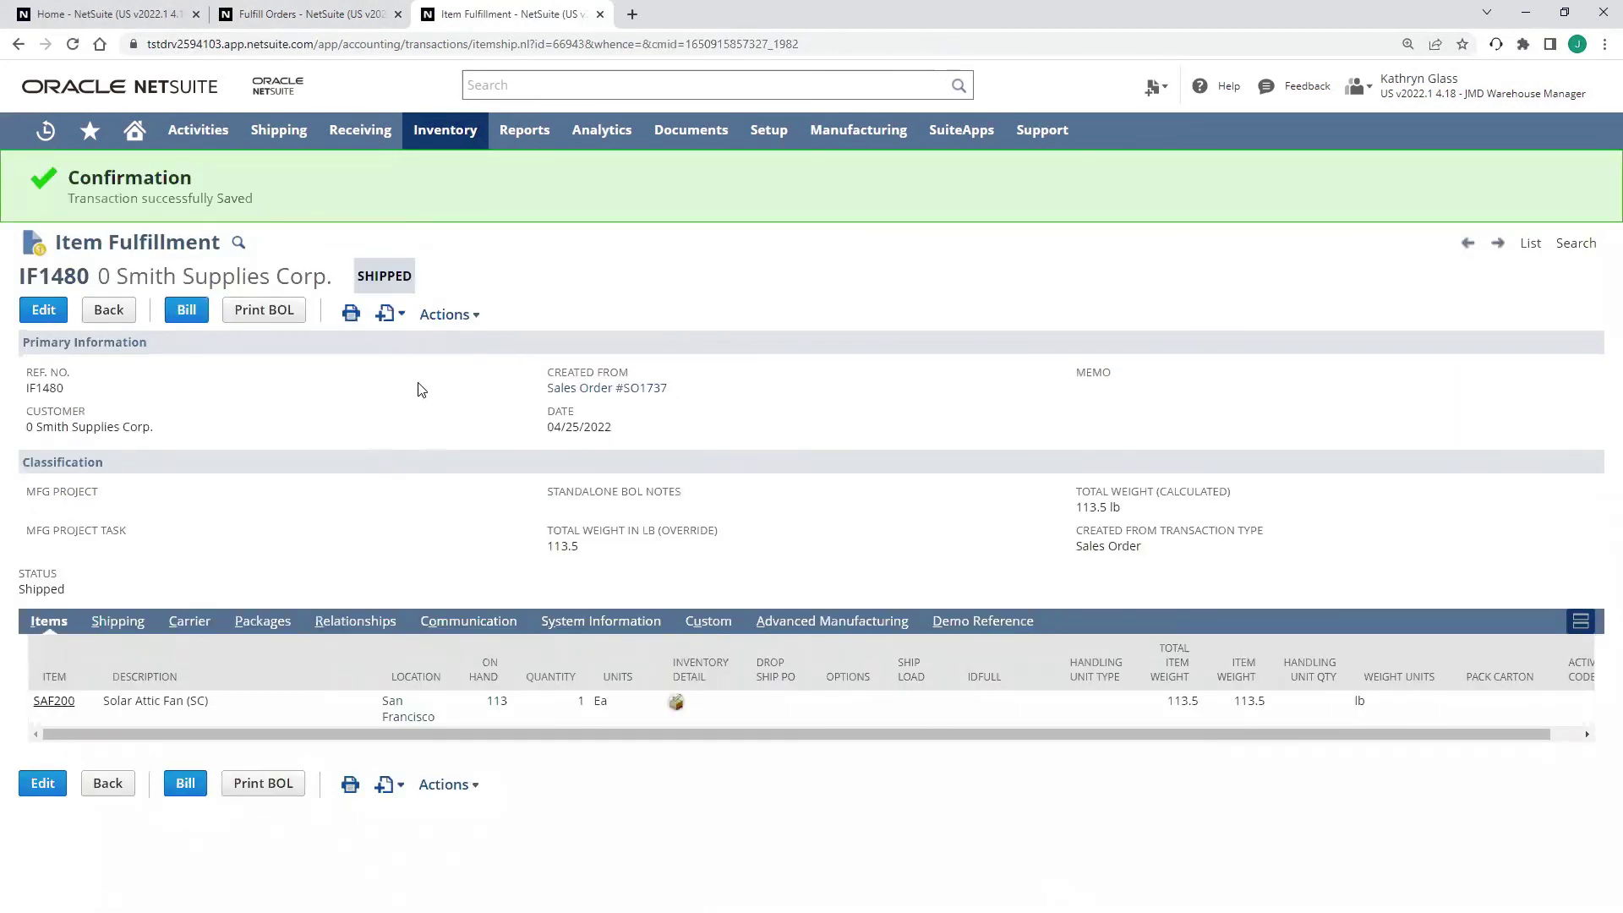
Step: Open SO1737 from the Created From link and confirm Pending Billing with the fan fulfilled
{"action": "left_click_drag", "start_coordinate": [429, 271], "coordinate": [470, 241]}
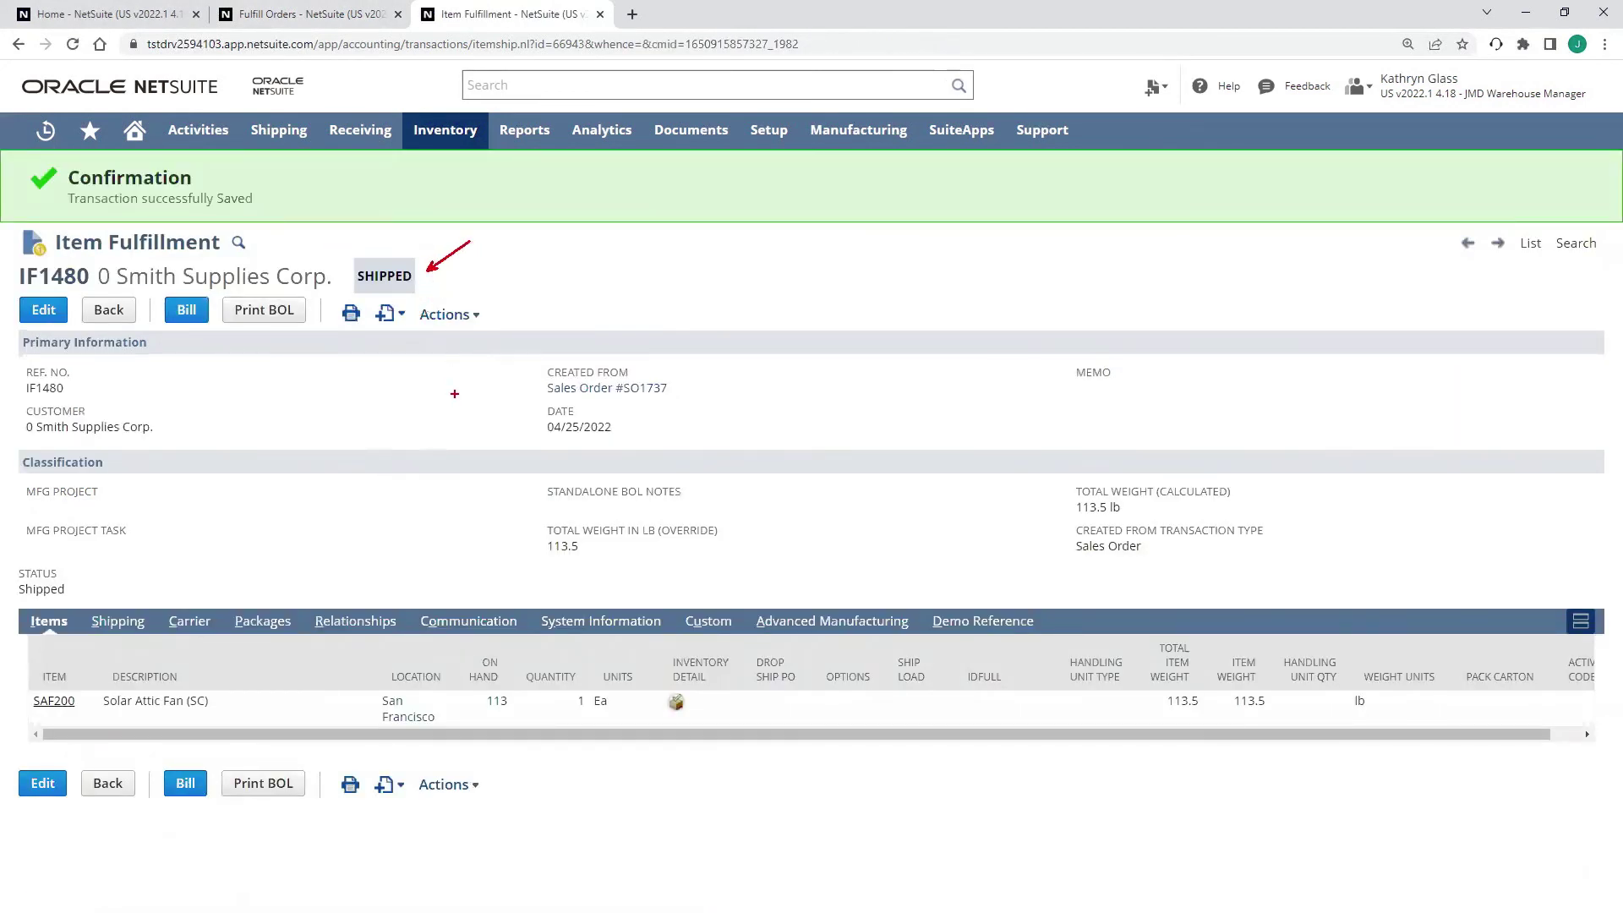
{"action": "middle_click", "coordinate": [583, 387]}
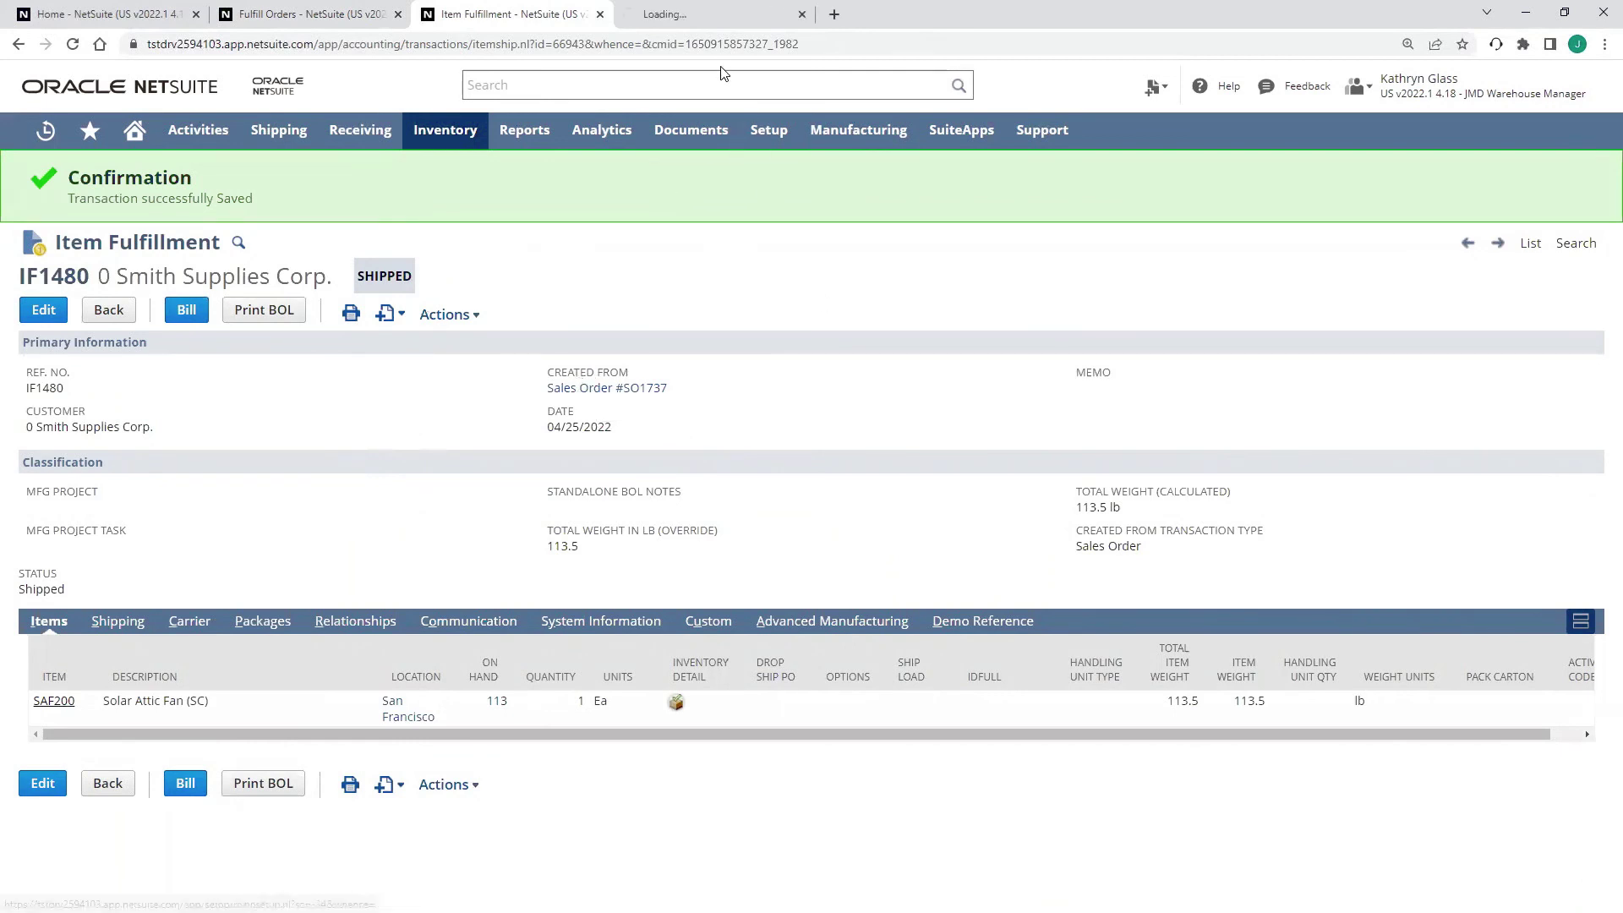
{"action": "left_click", "coordinate": [698, 20]}
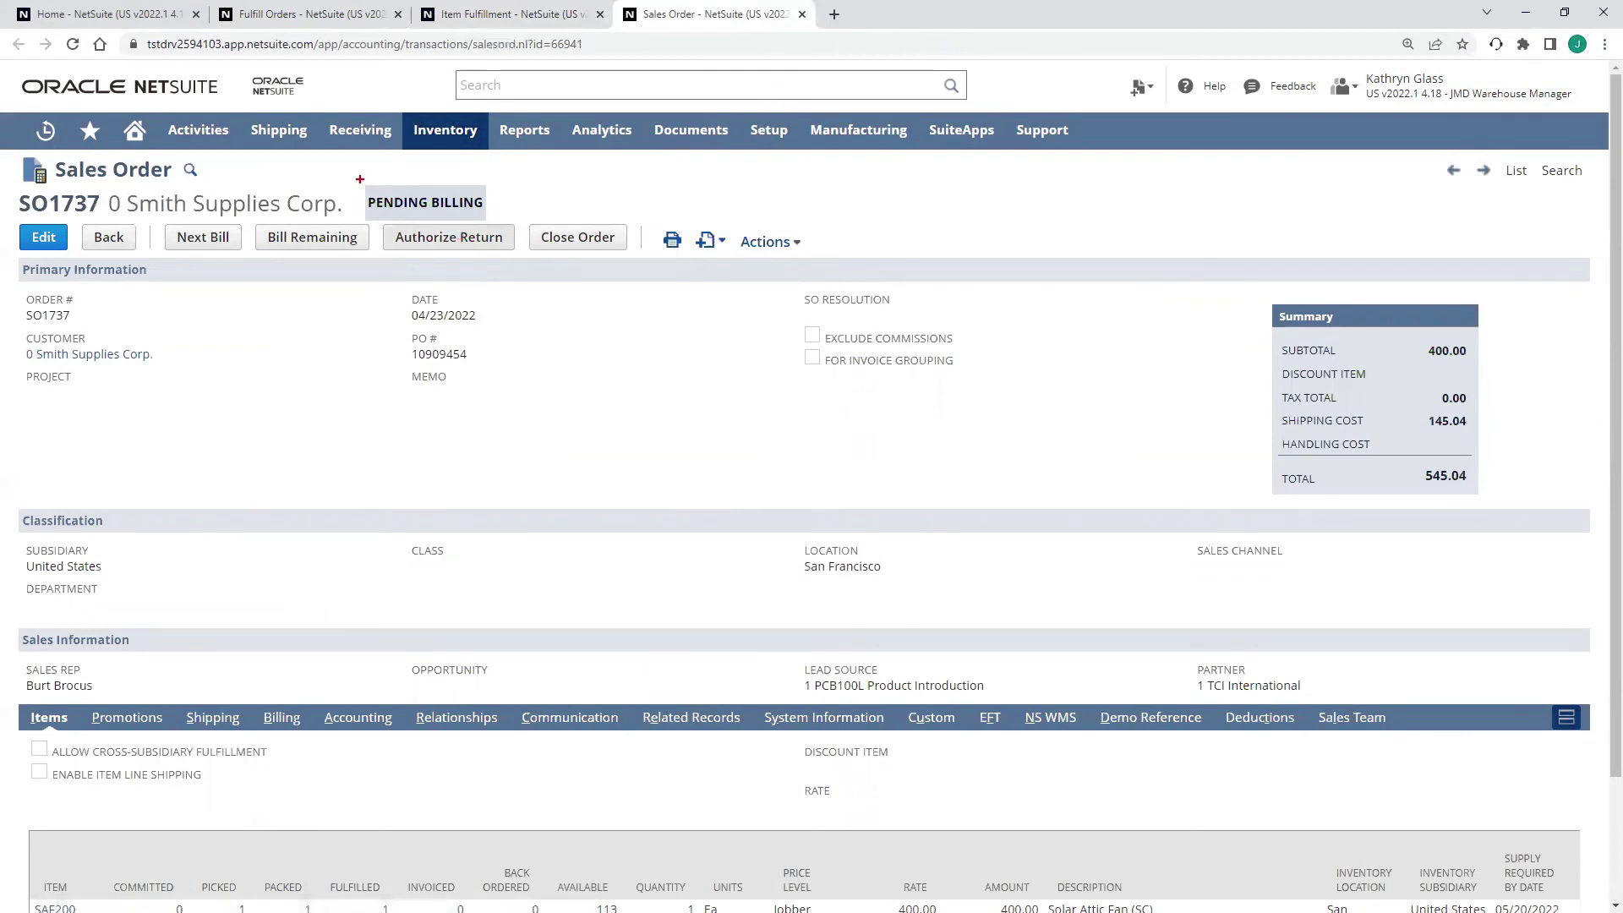
{"action": "left_click_drag", "start_coordinate": [360, 179], "coordinate": [511, 225]}
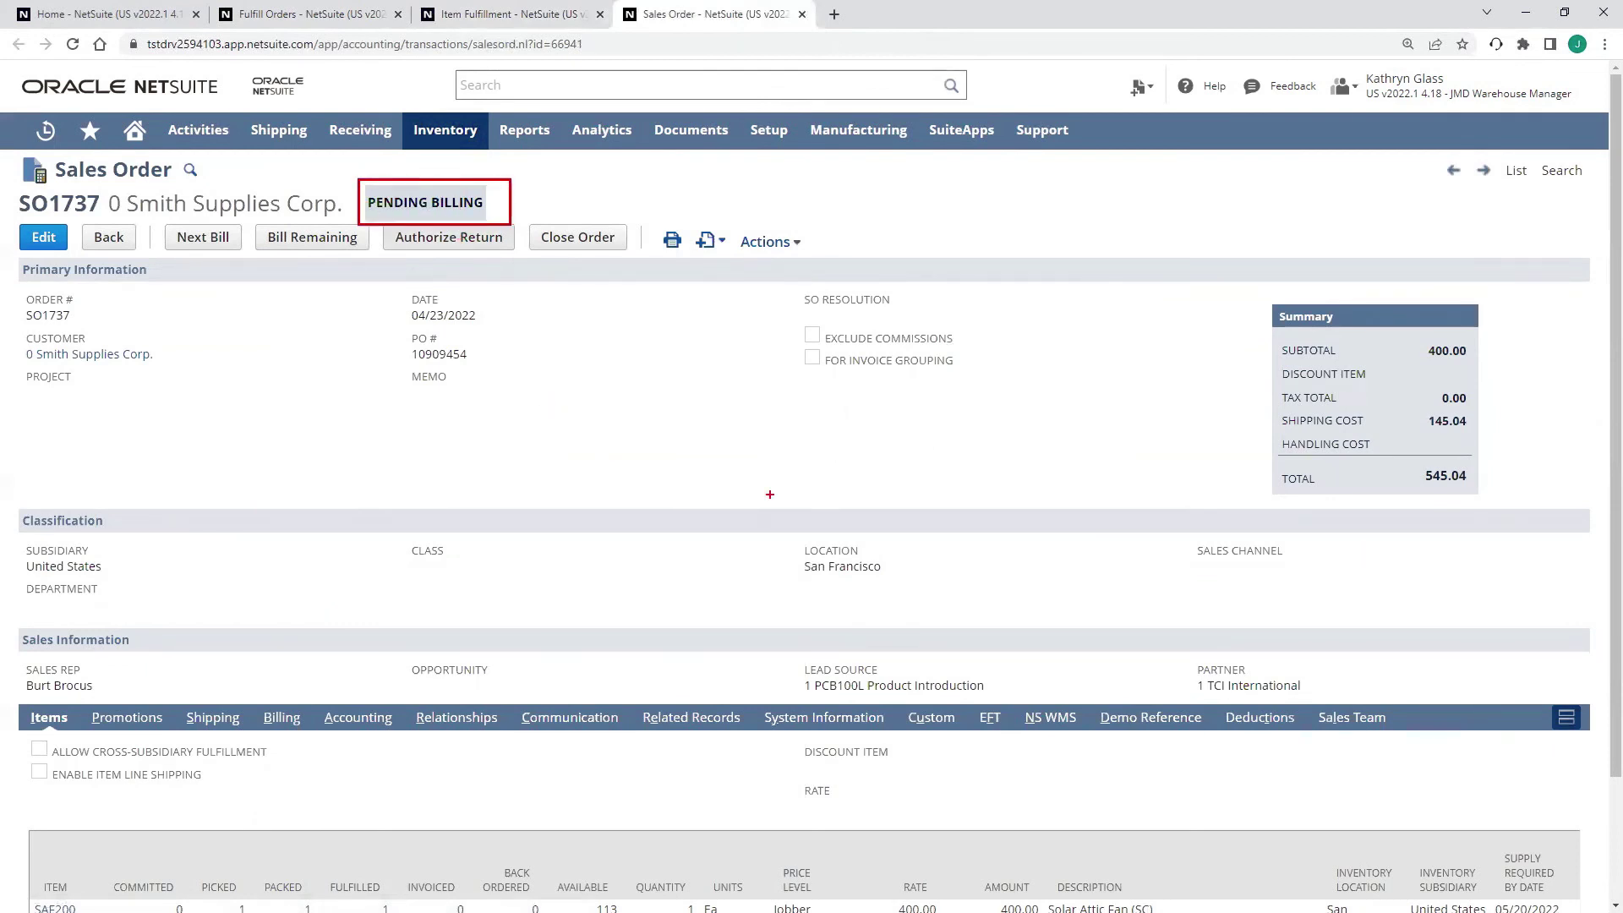
{"action": "scroll", "coordinate": [765, 494], "scroll_direction": "down", "scroll_amount": 2}
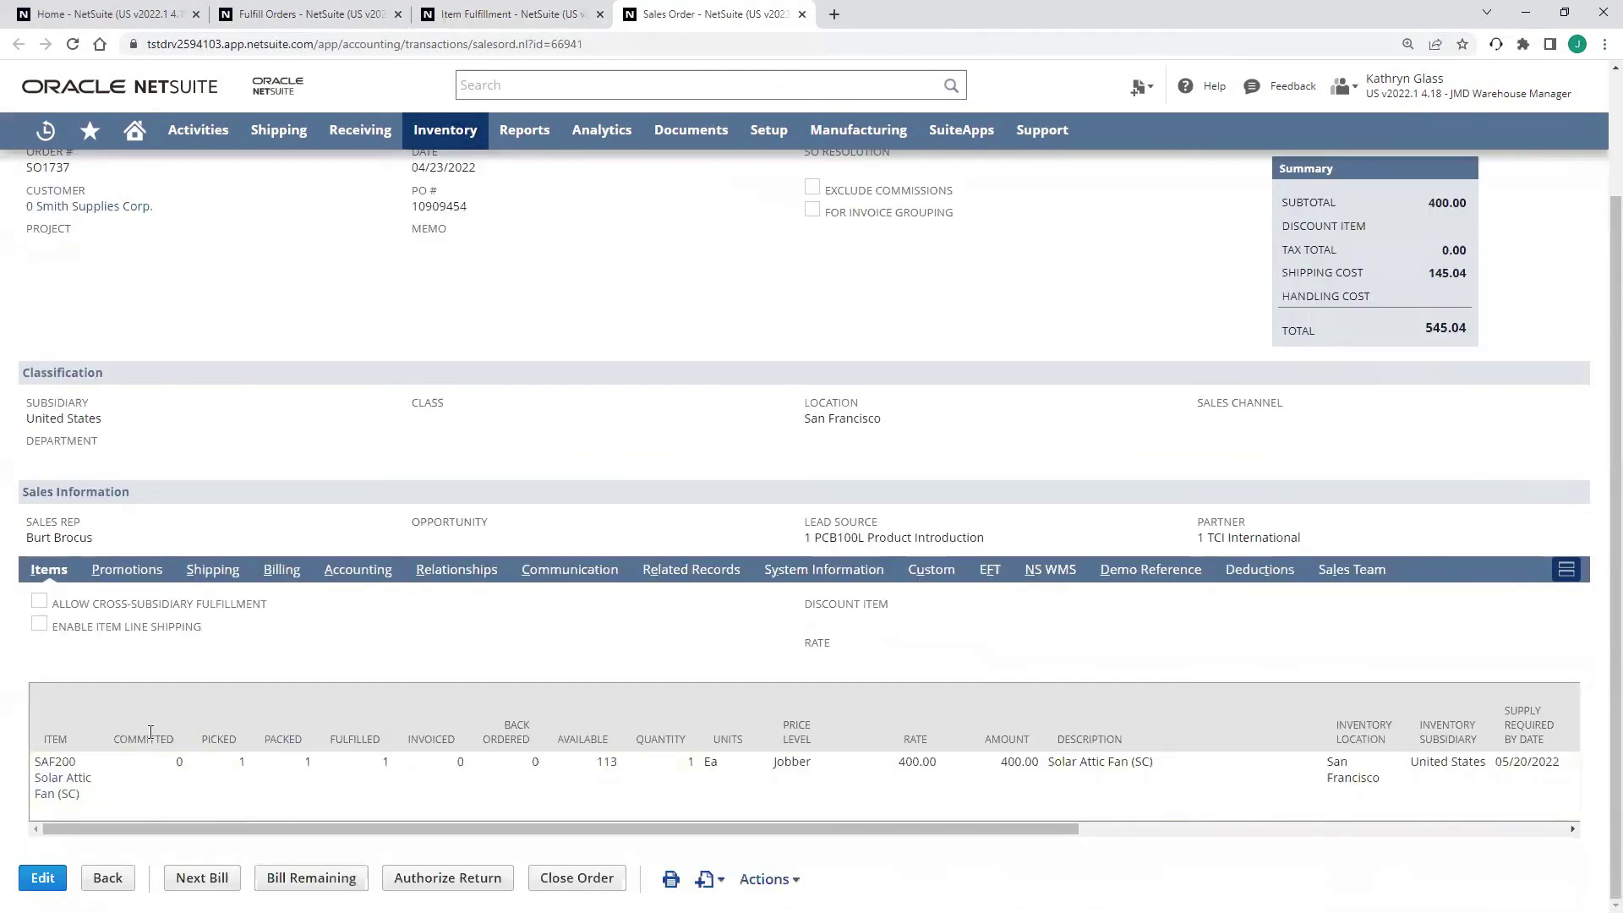
{"action": "left_click_drag", "start_coordinate": [78, 798], "coordinate": [91, 839]}
{"action": "left_click_drag", "start_coordinate": [200, 733], "coordinate": [397, 820]}
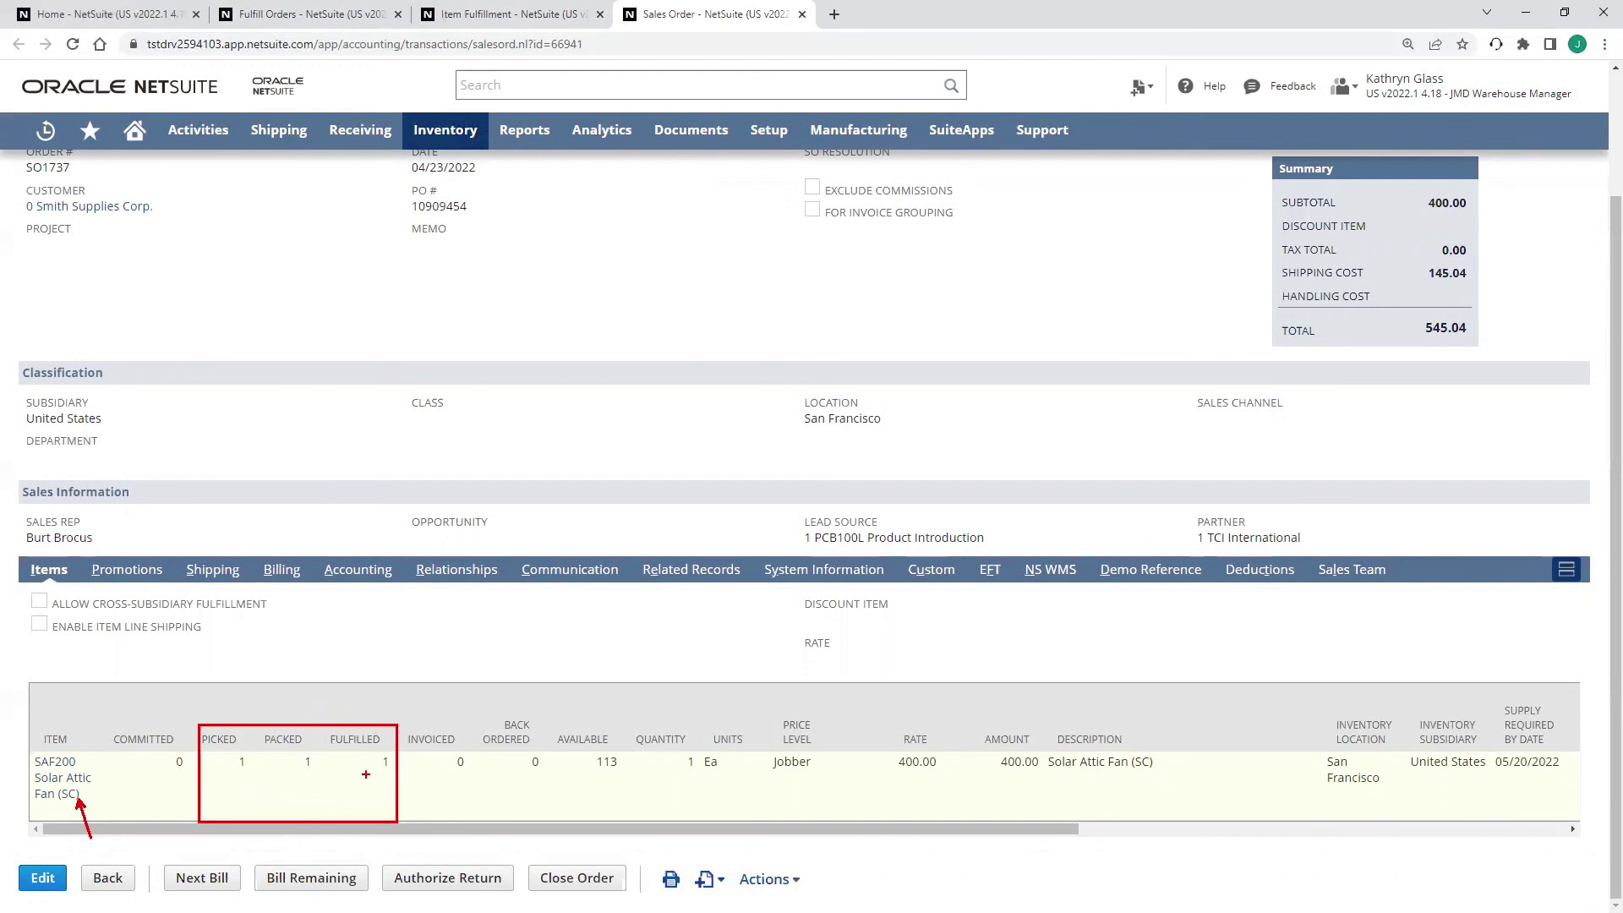
{"action": "scroll", "coordinate": [481, 250], "scroll_direction": "up", "scroll_amount": 2}
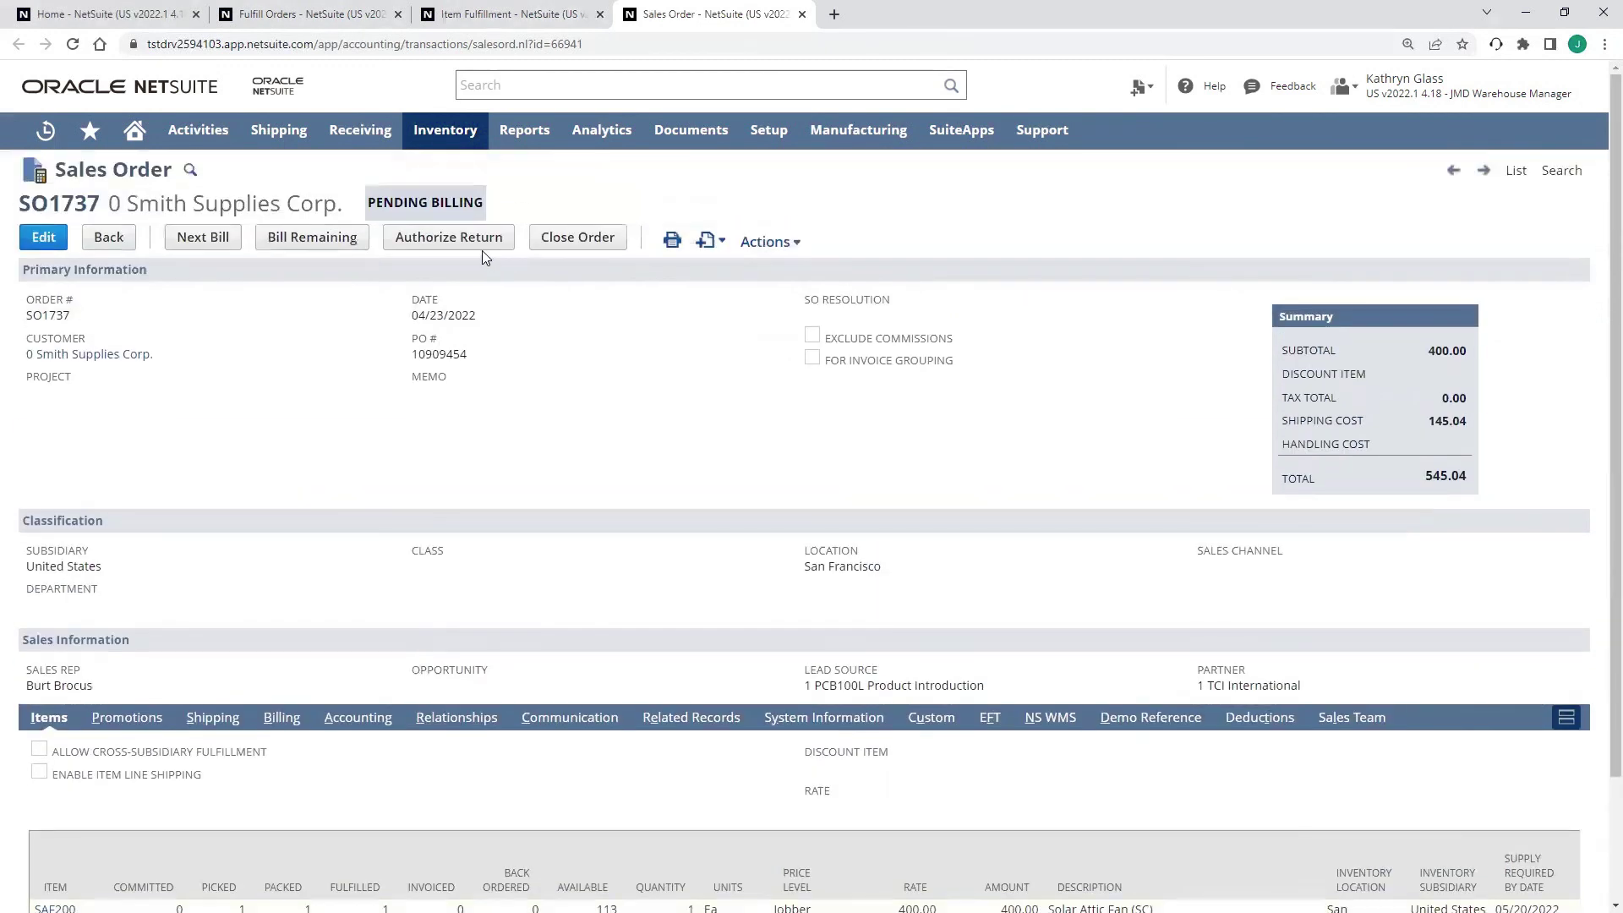